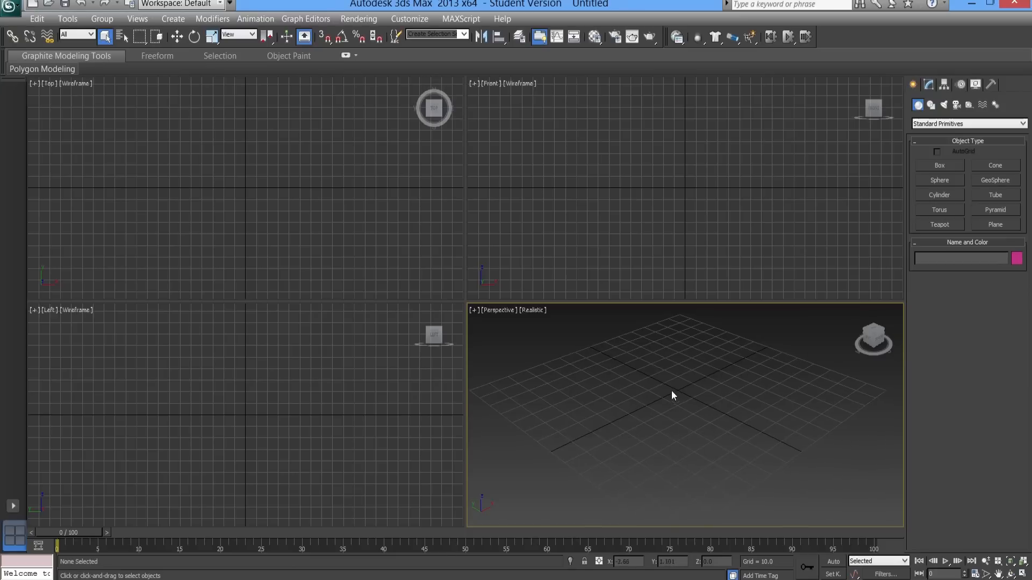
- Enlarge the Perspective viewport by shifting the boundary shared by the four viewports
{"action": "left_click_drag", "start_coordinate": [465, 302], "coordinate": [406, 248]}
{"action": "middle_click_drag", "start_coordinate": [524, 318], "coordinate": [549, 306]}
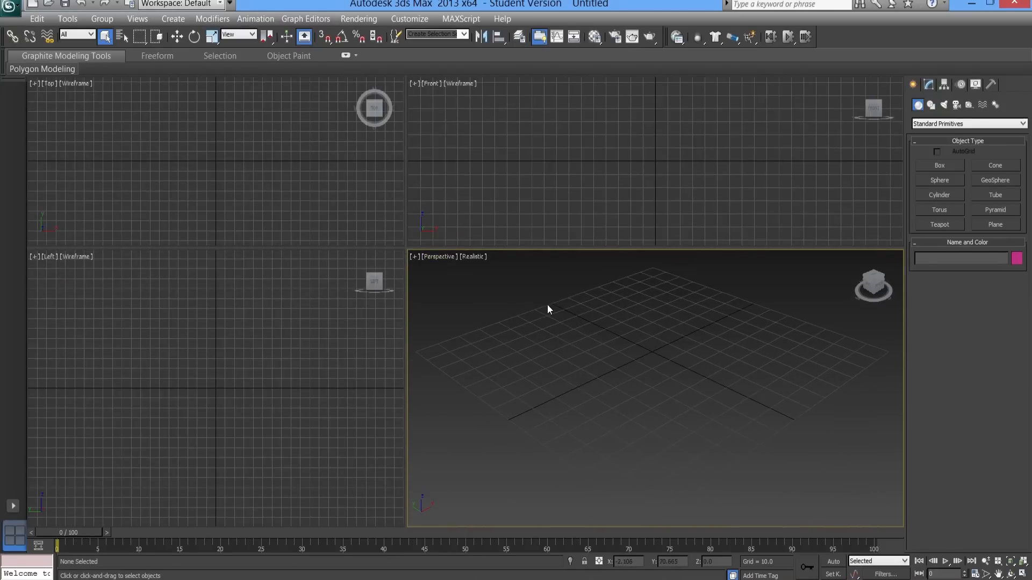
{"action": "left_click", "coordinate": [179, 22]}
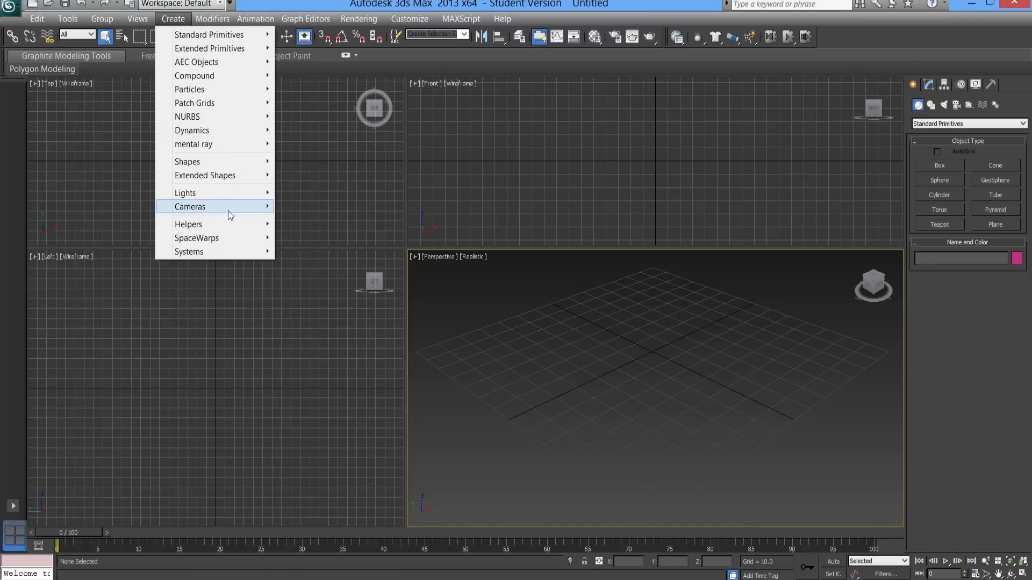
{"action": "mouse_move", "coordinate": [240, 214]}
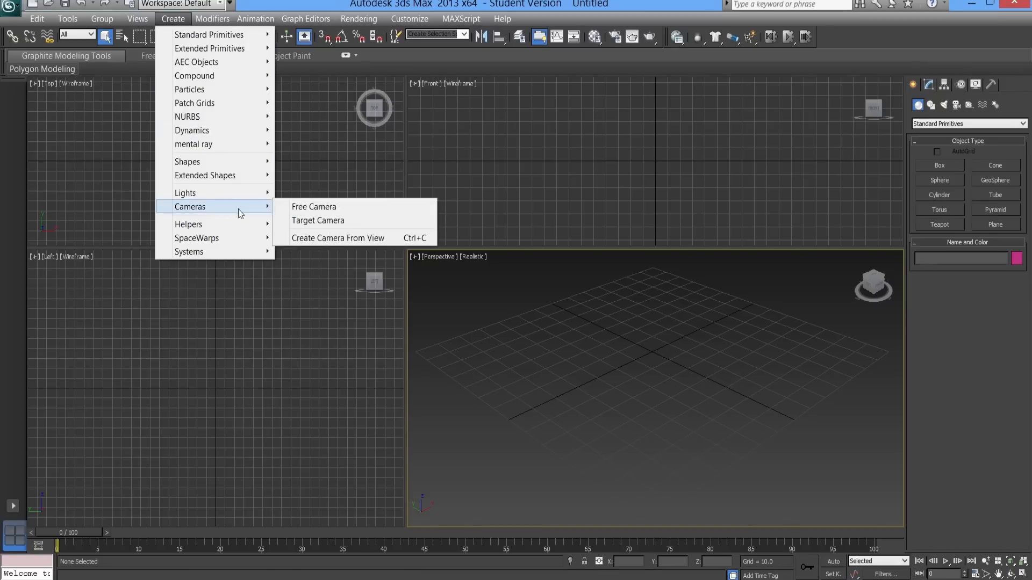
{"action": "left_click", "coordinate": [308, 224]}
{"action": "left_click", "coordinate": [627, 361]}
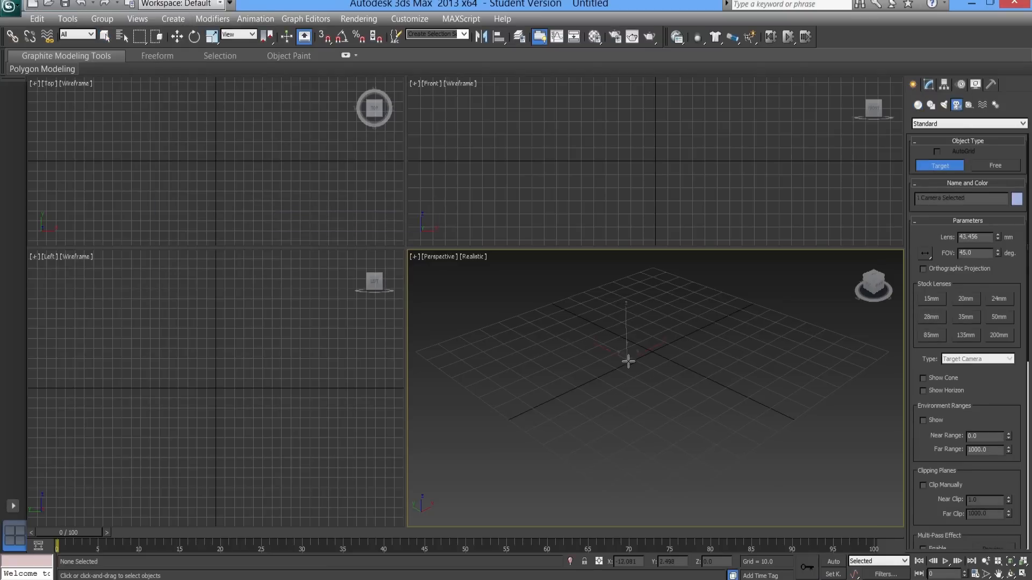
{"action": "left_click_drag", "start_coordinate": [628, 361], "coordinate": [548, 360]}
{"action": "right_click", "coordinate": [548, 360]}
- Create a camera from a lower-angled Perspective view and switch its viewport back to Perspective
{"action": "middle_click_drag", "start_coordinate": [600, 415], "coordinate": [624, 401]}
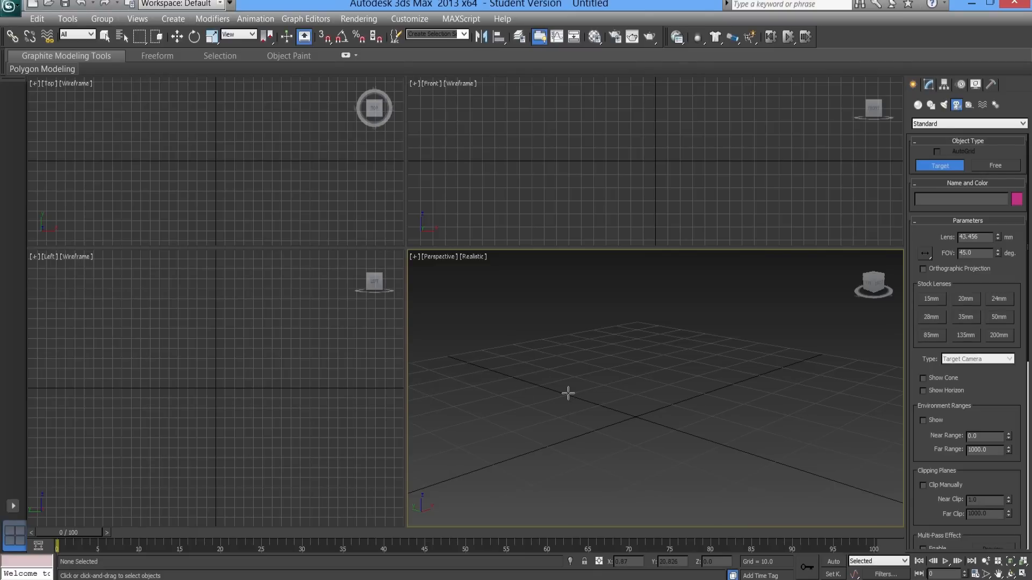
{"action": "key", "text": "ctrl+c"}
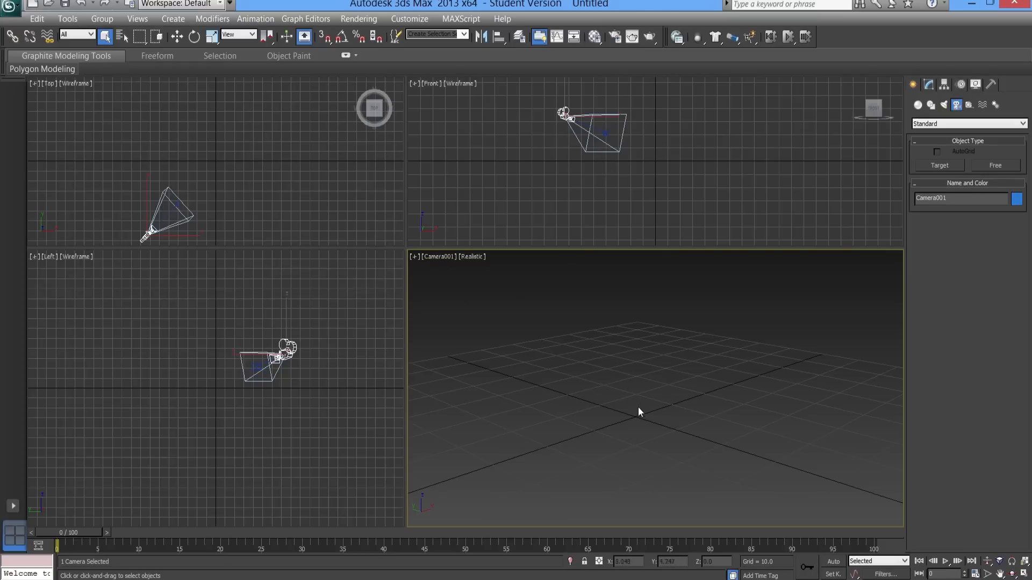
{"action": "left_click", "coordinate": [436, 257]}
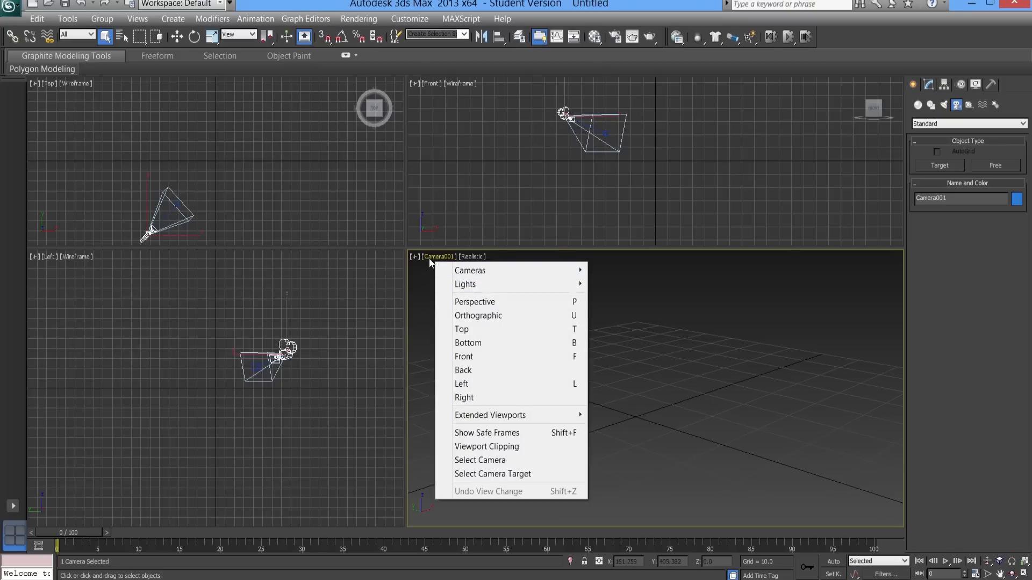
{"action": "left_click", "coordinate": [429, 259]}
{"action": "left_click", "coordinate": [508, 302]}
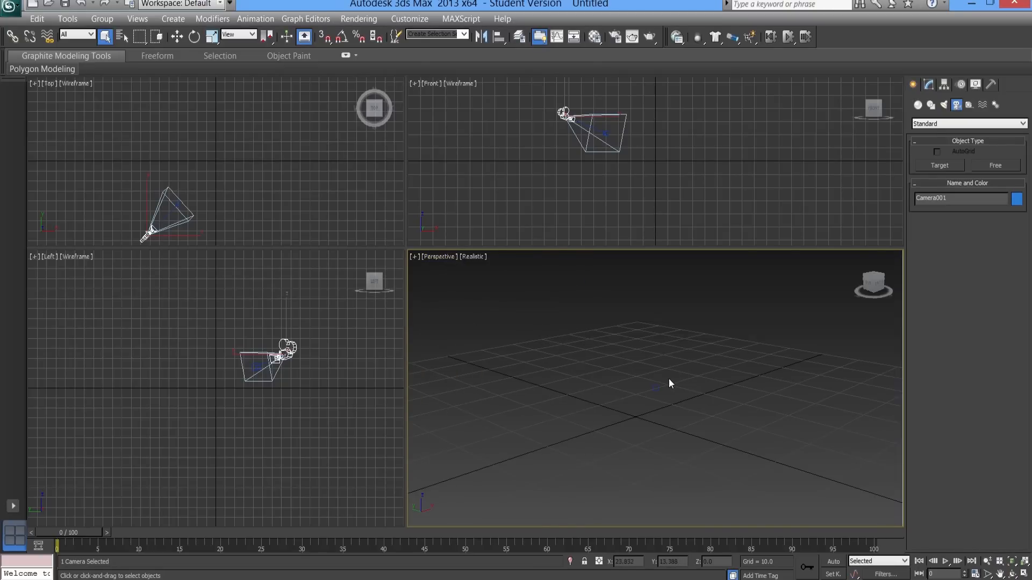
- Match the camera to a changed Perspective view, and undo that match and the recent view changes
{"action": "middle_click_drag", "start_coordinate": [668, 378], "coordinate": [639, 426], "text": "alt"}
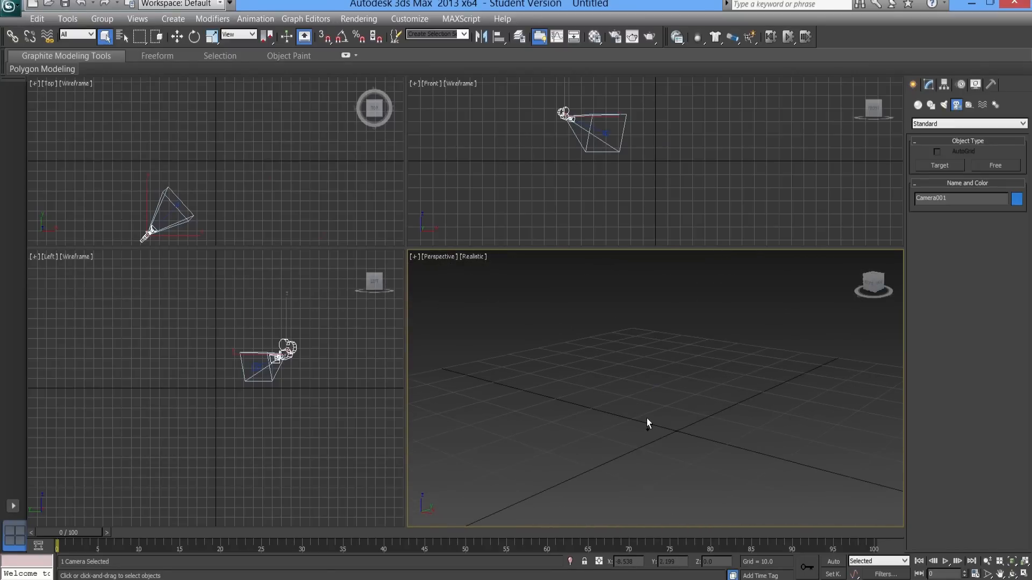
{"action": "key", "text": "ctrl+c"}
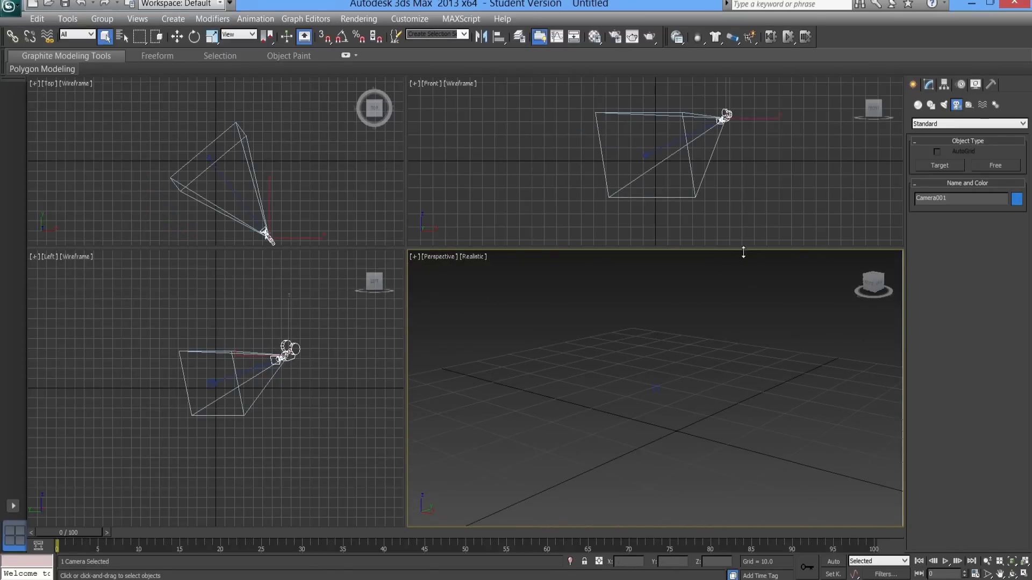
{"action": "key", "text": "ctrl+z"}
{"action": "key", "text": "shift+z"}
{"action": "key", "text": "shift+z"}
{"action": "key", "text": "shift+z"}
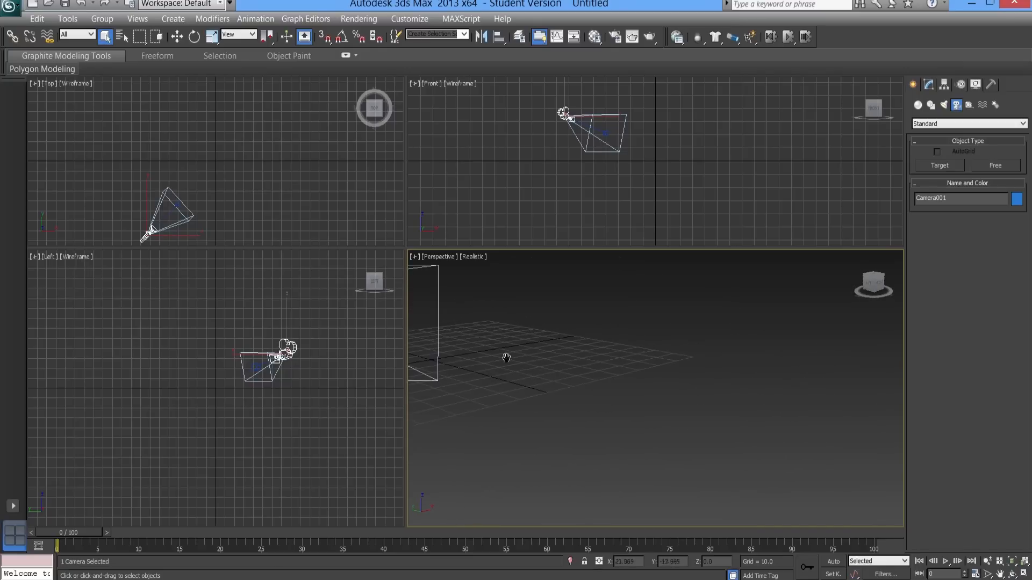
- Delete the camera that was created from the view
{"action": "middle_click_drag", "start_coordinate": [506, 358], "coordinate": [724, 422]}
{"action": "scroll", "coordinate": [724, 422], "scroll_direction": "up", "scroll_amount": 2}
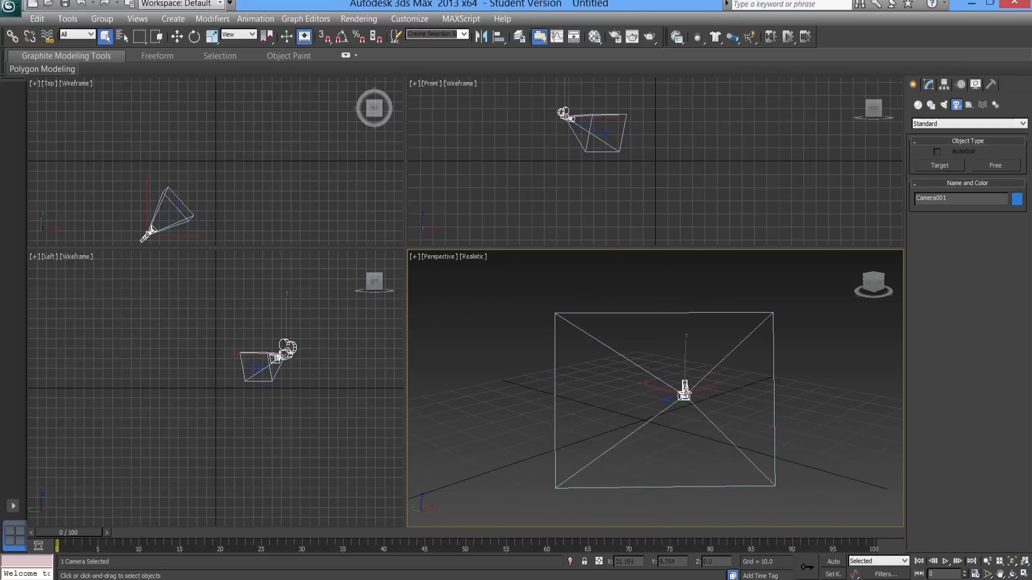
{"action": "key", "text": "Delete"}
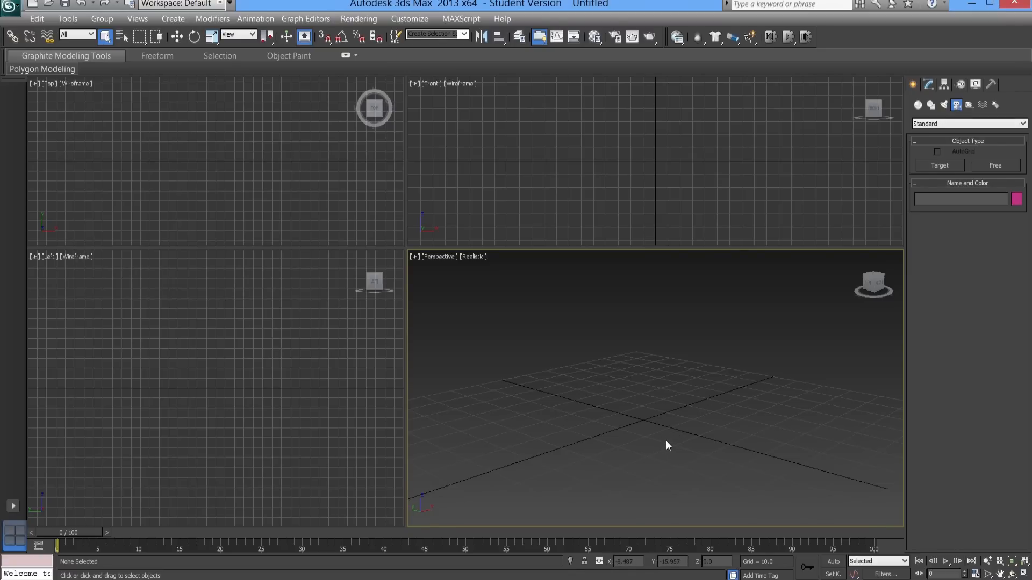
- Create a box about 37.7 long, 39.3 wide and 30.4 high on the grid in the Perspective viewport
{"action": "middle_click_drag", "start_coordinate": [671, 439], "coordinate": [667, 400]}
{"action": "left_click", "coordinate": [926, 86]}
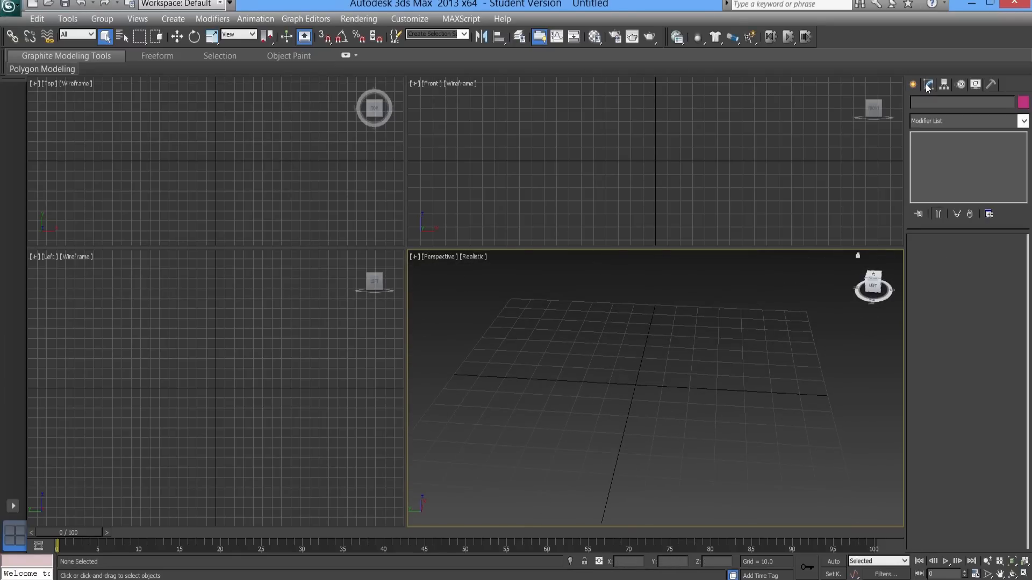
{"action": "left_click", "coordinate": [912, 84]}
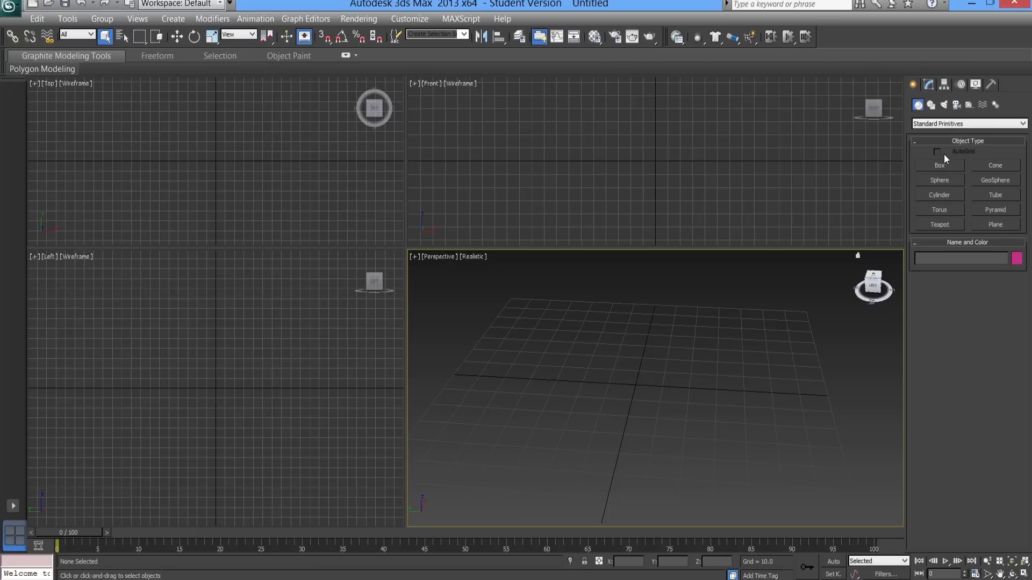
{"action": "left_click", "coordinate": [940, 166]}
{"action": "middle_click_drag", "start_coordinate": [676, 485], "coordinate": [675, 421], "text": "alt"}
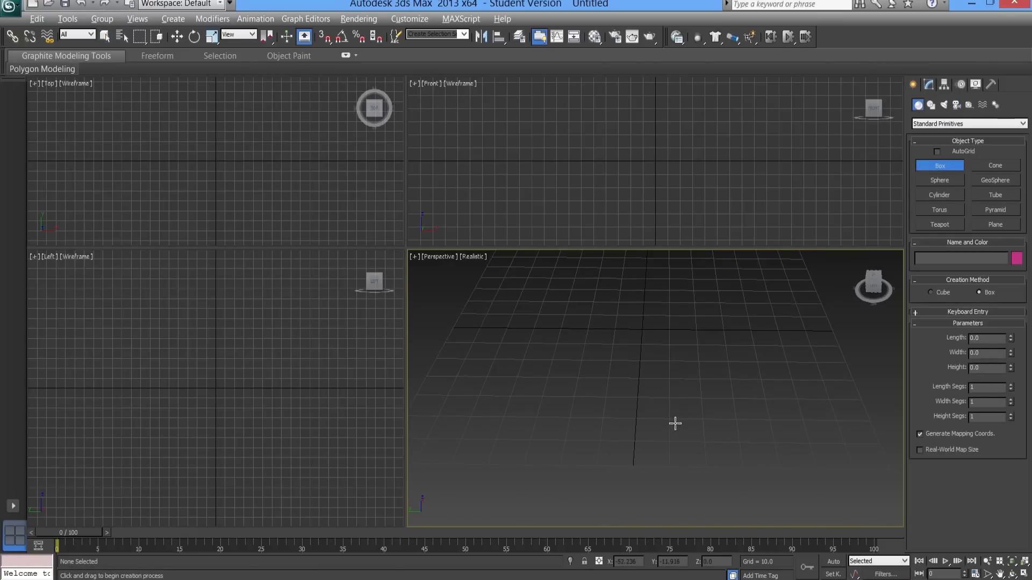
{"action": "left_click_drag", "start_coordinate": [656, 369], "coordinate": [793, 452]}
{"action": "left_click", "coordinate": [768, 355]}
- Create a second box about 51.4 long, 66.9 wide and 34.1 high beside the first one
{"action": "middle_click_drag", "start_coordinate": [731, 403], "coordinate": [713, 389], "text": "alt"}
{"action": "middle_click_drag", "start_coordinate": [713, 389], "coordinate": [771, 463]}
{"action": "left_click_drag", "start_coordinate": [583, 372], "coordinate": [696, 438]}
{"action": "left_click", "coordinate": [684, 362]}
{"action": "middle_click_drag", "start_coordinate": [688, 441], "coordinate": [610, 422], "text": "alt"}
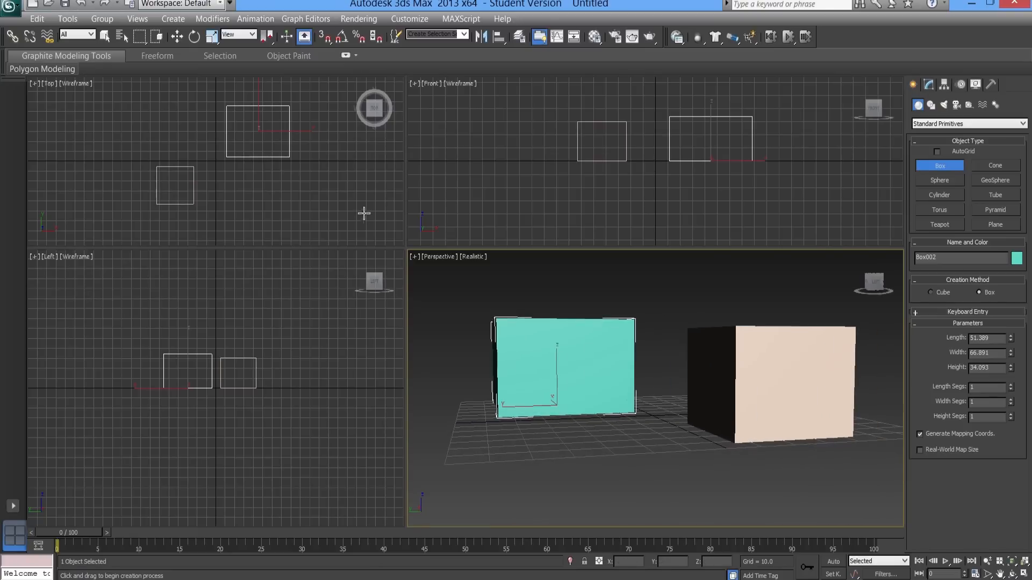
- Turn on Edged Faces for the Perspective viewport in the viewport configuration
{"action": "left_click", "coordinate": [414, 257]}
{"action": "left_click", "coordinate": [462, 401]}
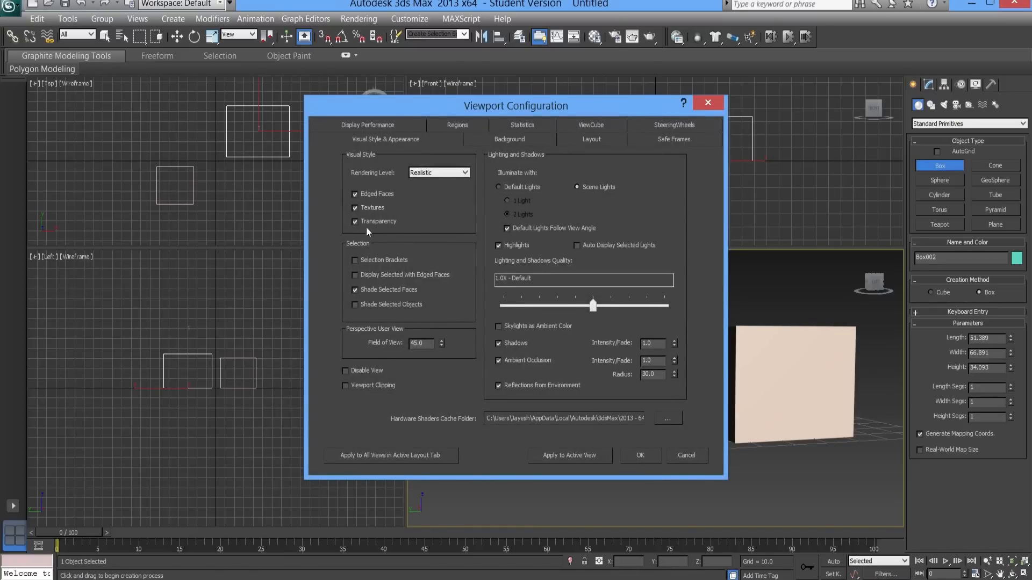
{"action": "left_click", "coordinate": [635, 455]}
- Move the teal box along X away from the beige box, to about X 174.6
{"action": "middle_click_drag", "start_coordinate": [702, 426], "coordinate": [623, 363], "text": "alt"}
{"action": "left_click", "coordinate": [178, 37]}
{"action": "middle_click_drag", "start_coordinate": [483, 336], "coordinate": [675, 443], "text": "alt"}
{"action": "scroll", "coordinate": [675, 444], "scroll_direction": "down", "scroll_amount": 2}
{"action": "left_click_drag", "start_coordinate": [558, 395], "coordinate": [359, 371]}
{"action": "middle_click_drag", "start_coordinate": [750, 373], "coordinate": [713, 381], "text": "alt"}
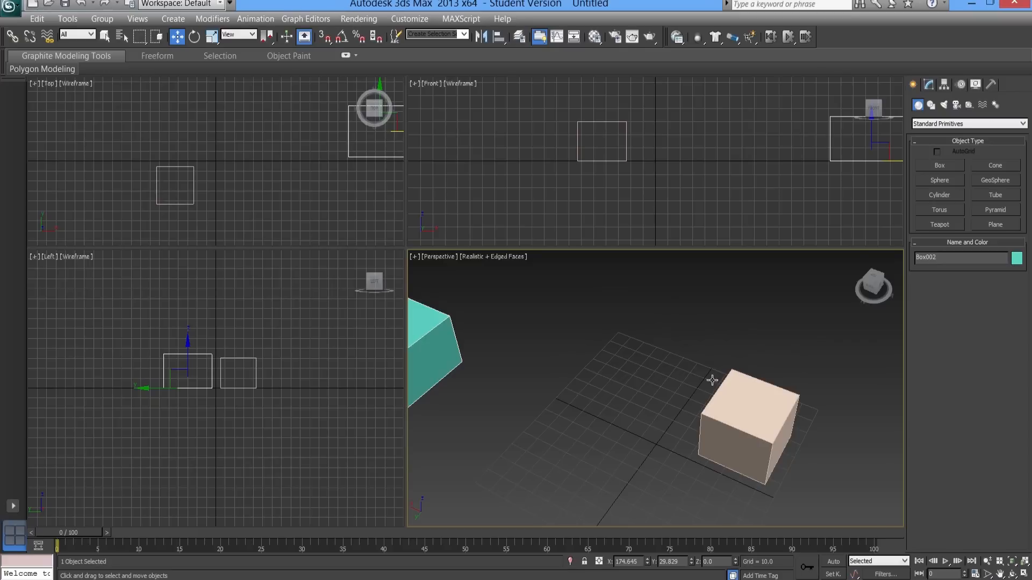
- Move the beige box along X in the opposite direction from the teal box, to about X -84.7
{"action": "middle_click_drag", "start_coordinate": [734, 428], "coordinate": [746, 390], "text": "alt"}
{"action": "mouse_move", "coordinate": [673, 390]}
{"action": "middle_mouse_down", "text": "alt"}
{"action": "mouse_move", "coordinate": [685, 405]}
{"action": "mouse_move", "coordinate": [632, 385]}
{"action": "mouse_move", "coordinate": [695, 406]}
{"action": "mouse_move", "coordinate": [682, 401]}
{"action": "middle_mouse_up", "text": "alt"}
{"action": "left_click", "coordinate": [768, 398]}
{"action": "middle_click_drag", "start_coordinate": [767, 398], "coordinate": [781, 454], "text": "alt"}
{"action": "left_click_drag", "start_coordinate": [780, 454], "coordinate": [863, 484]}
{"action": "middle_click_drag", "start_coordinate": [788, 461], "coordinate": [564, 416], "text": "alt"}
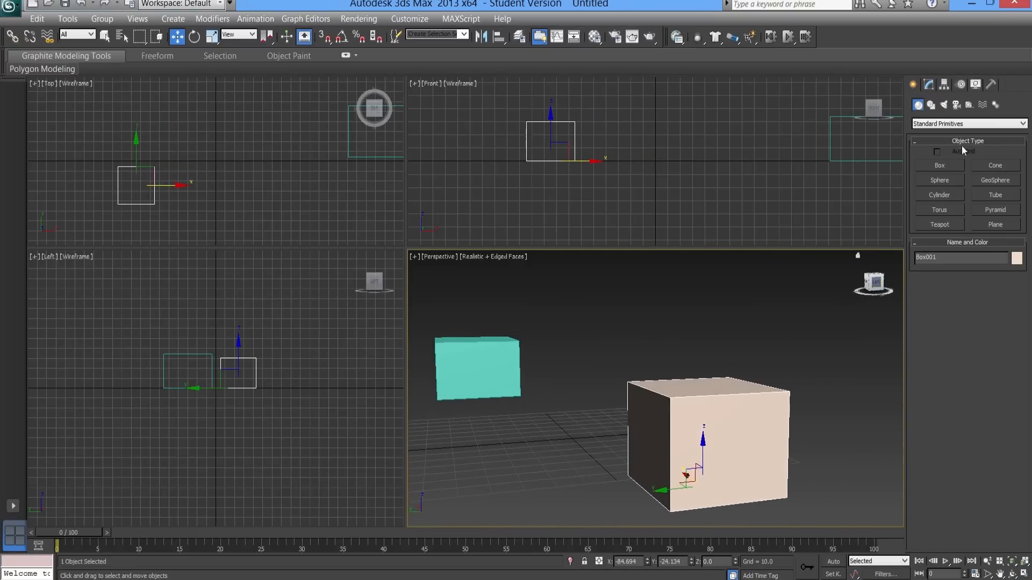
- Change the beige box's object color to dark red from the 3ds Max palette
{"action": "left_click", "coordinate": [928, 85]}
{"action": "left_click", "coordinate": [1022, 102]}
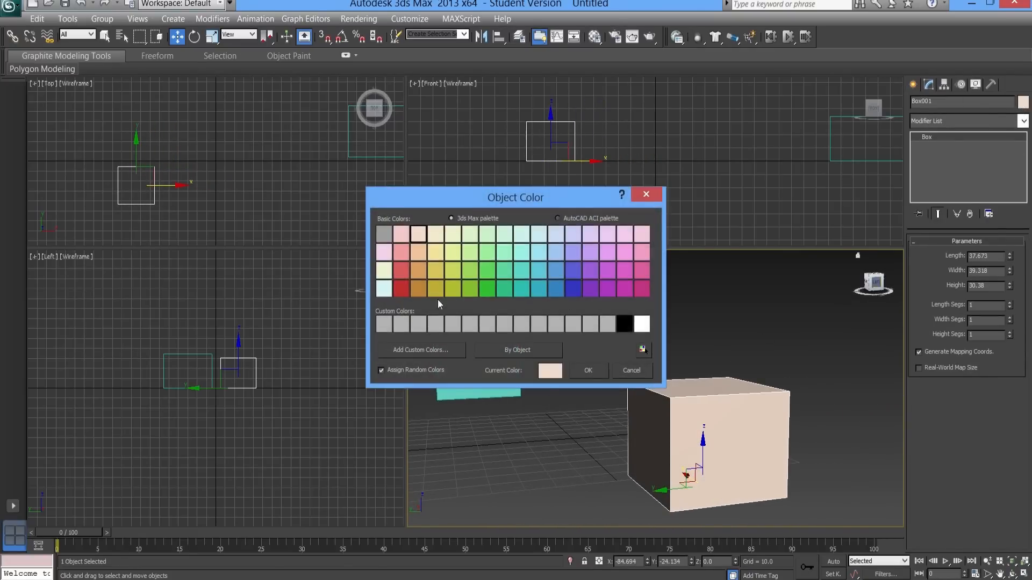
{"action": "left_click", "coordinate": [400, 288]}
{"action": "left_click", "coordinate": [588, 370]}
- Change the teal box's object color to dark blue from the 3ds Max palette
{"action": "left_click", "coordinate": [478, 370]}
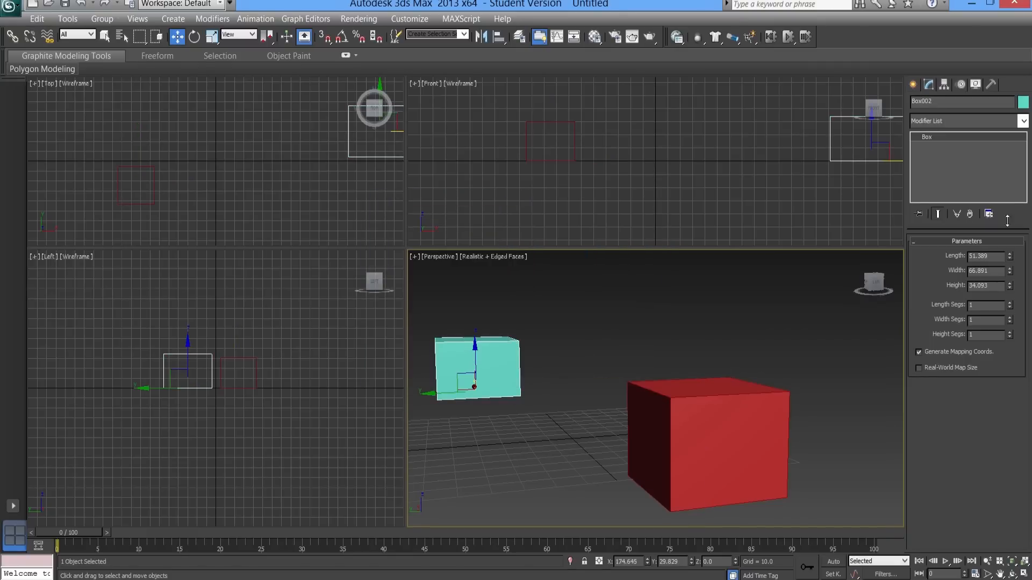
{"action": "left_click", "coordinate": [1023, 102]}
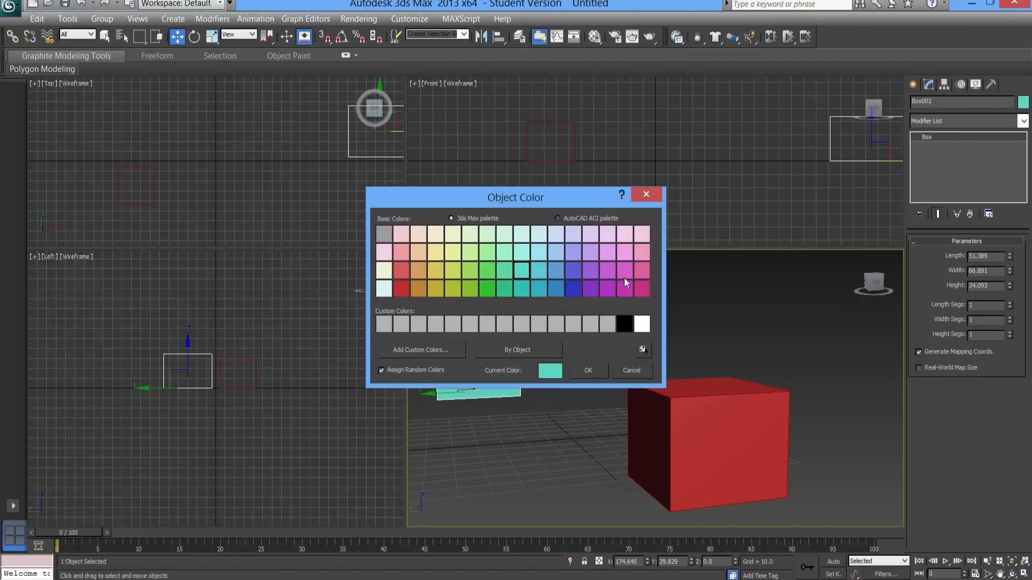
{"action": "left_click", "coordinate": [572, 289]}
{"action": "left_click", "coordinate": [594, 368]}
- Frame the blue box beside the larger-looking red box in Perspective and create a camera from that view
{"action": "middle_click_drag", "start_coordinate": [601, 376], "coordinate": [679, 426], "text": "alt"}
{"action": "left_click", "coordinate": [666, 347]}
{"action": "middle_click_drag", "start_coordinate": [642, 387], "coordinate": [529, 451]}
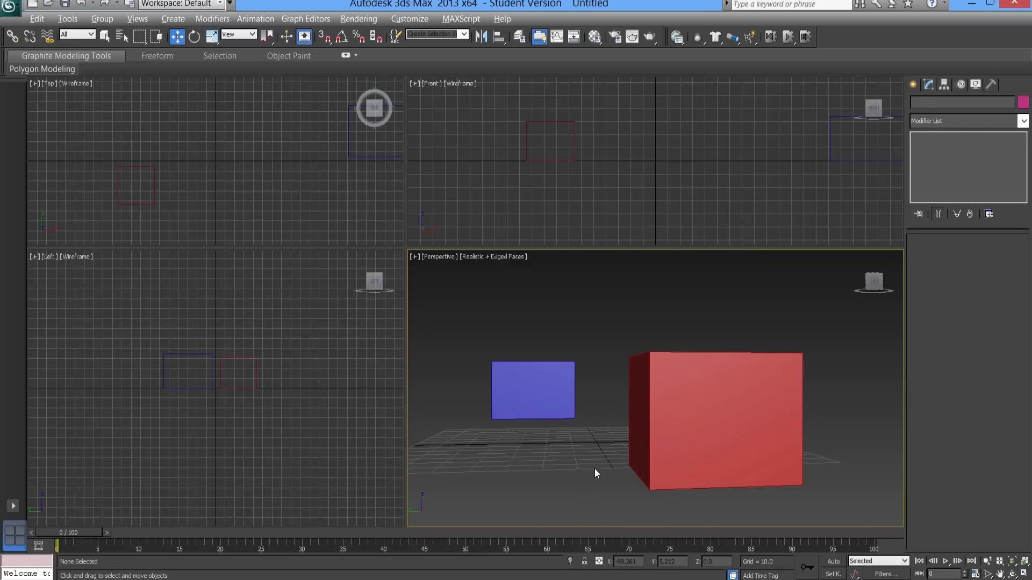
{"action": "middle_click_drag", "start_coordinate": [594, 469], "coordinate": [590, 467], "text": "alt"}
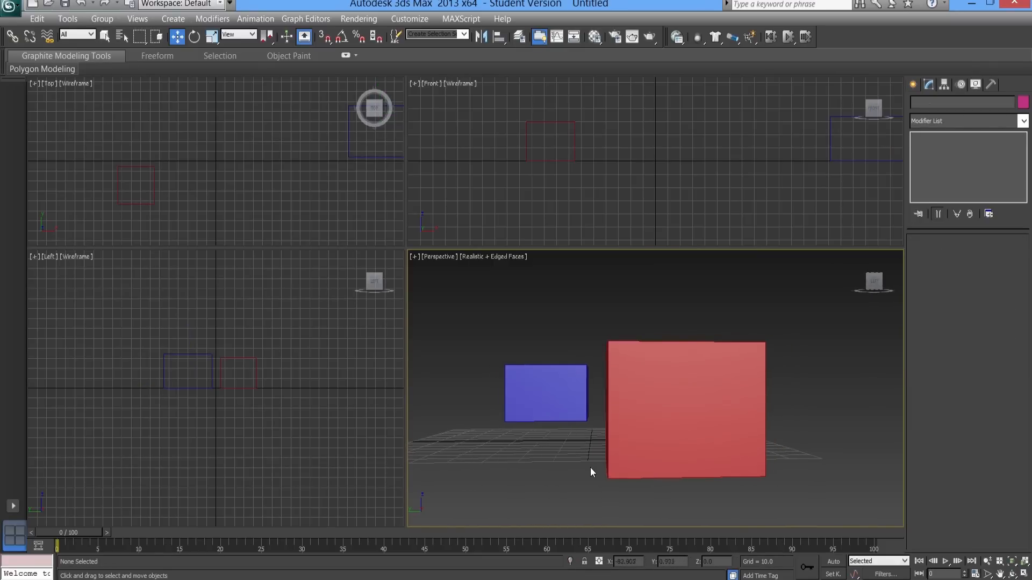
{"action": "middle_click_drag", "start_coordinate": [680, 359], "coordinate": [680, 360]}
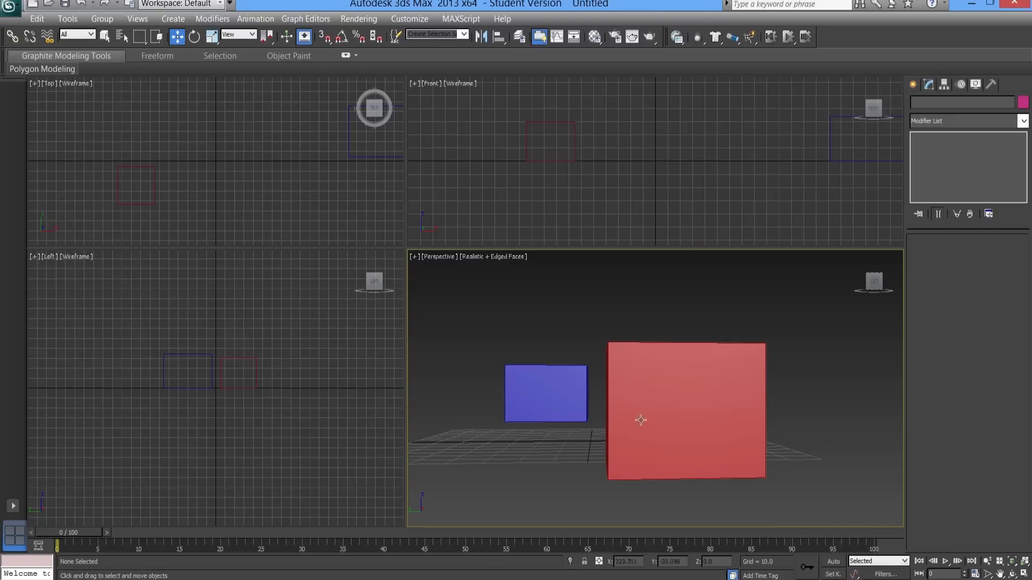
{"action": "middle_click_drag", "start_coordinate": [666, 414], "coordinate": [709, 416], "text": "alt"}
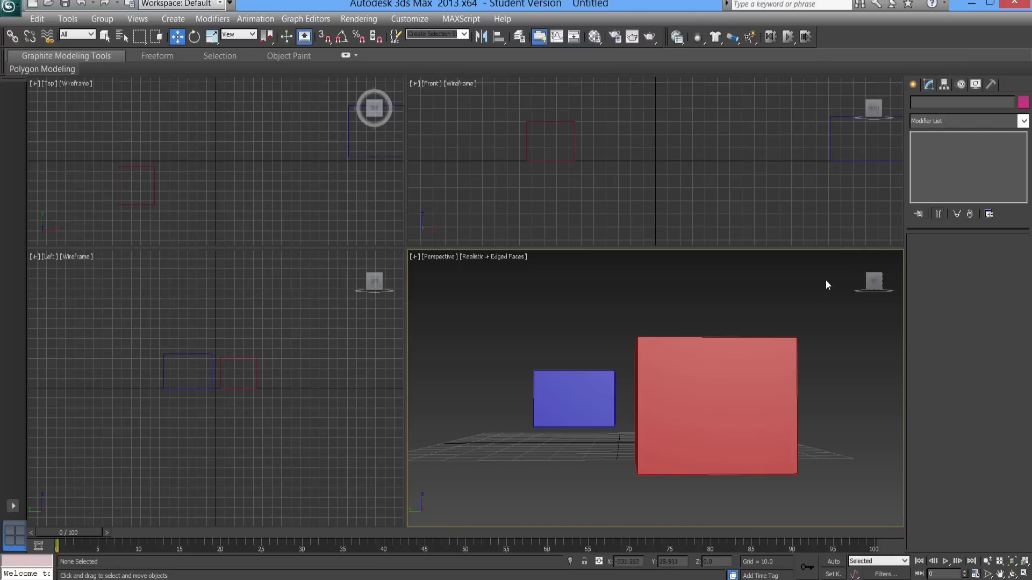
{"action": "key", "text": "ctrl+c"}
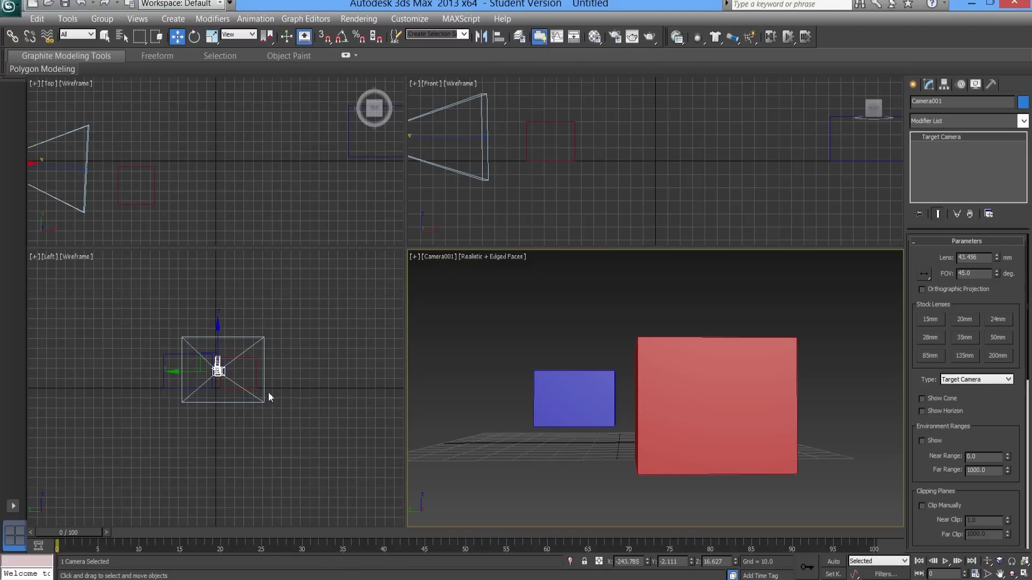
- Select the camera's target point in the Top viewport
{"action": "middle_click_drag", "start_coordinate": [96, 160], "coordinate": [204, 191]}
{"action": "scroll", "coordinate": [204, 191], "scroll_direction": "down", "scroll_amount": 2}
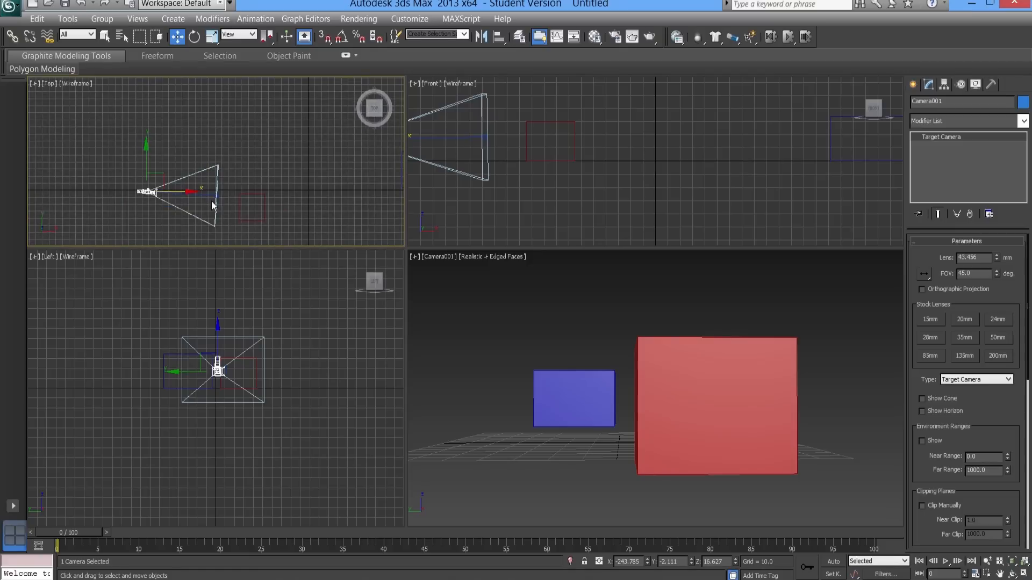
{"action": "left_click", "coordinate": [215, 196]}
{"action": "scroll", "coordinate": [193, 166], "scroll_direction": "up", "scroll_amount": 3}
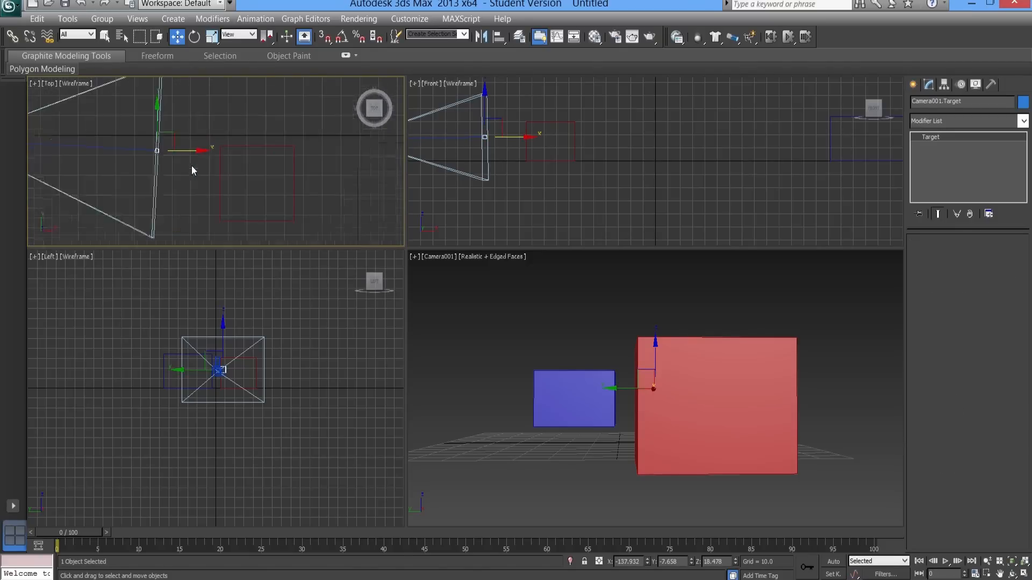
{"action": "left_click", "coordinate": [157, 205]}
{"action": "scroll", "coordinate": [162, 158], "scroll_direction": "up", "scroll_amount": 2}
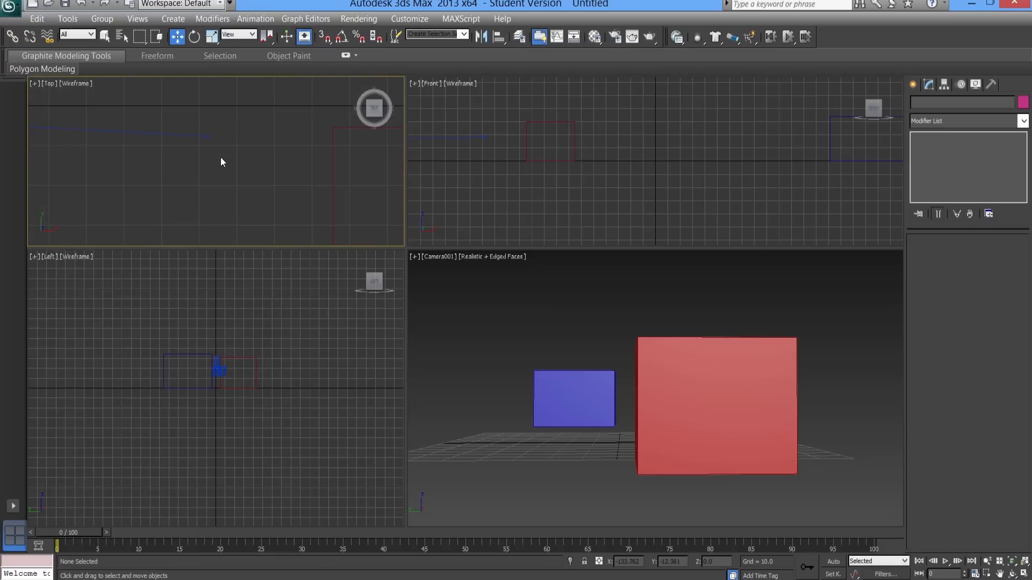
{"action": "left_click", "coordinate": [207, 136]}
{"action": "left_click", "coordinate": [202, 133]}
{"action": "left_click", "coordinate": [208, 136]}
- Try shifting the camera target along Y in the Top viewport, and undo the shift
{"action": "middle_click_drag", "start_coordinate": [97, 143], "coordinate": [195, 183]}
{"action": "scroll", "coordinate": [188, 180], "scroll_direction": "down", "scroll_amount": 3}
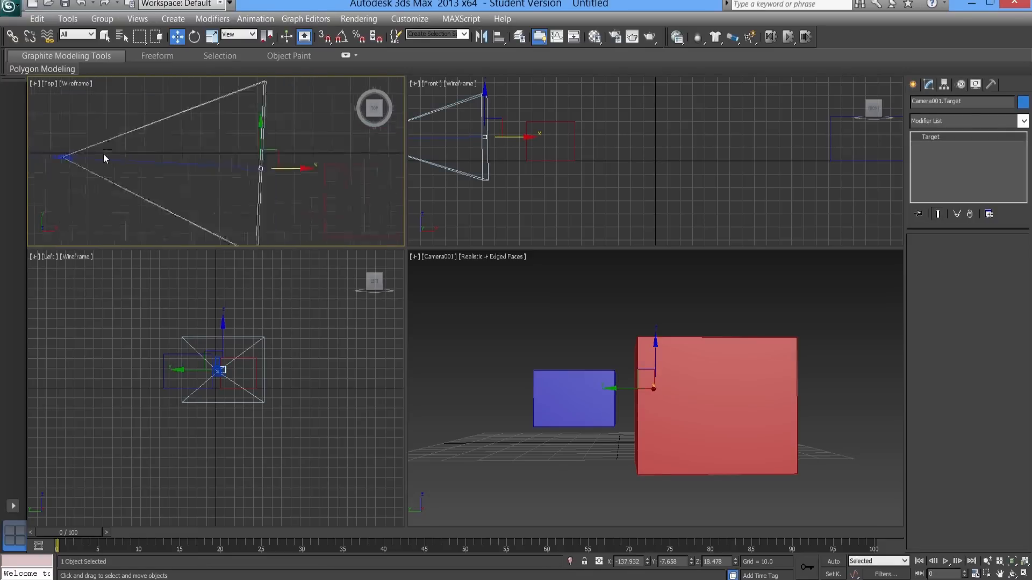
{"action": "left_click_drag", "start_coordinate": [247, 145], "coordinate": [256, 189]}
{"action": "key", "text": "ctrl+z"}
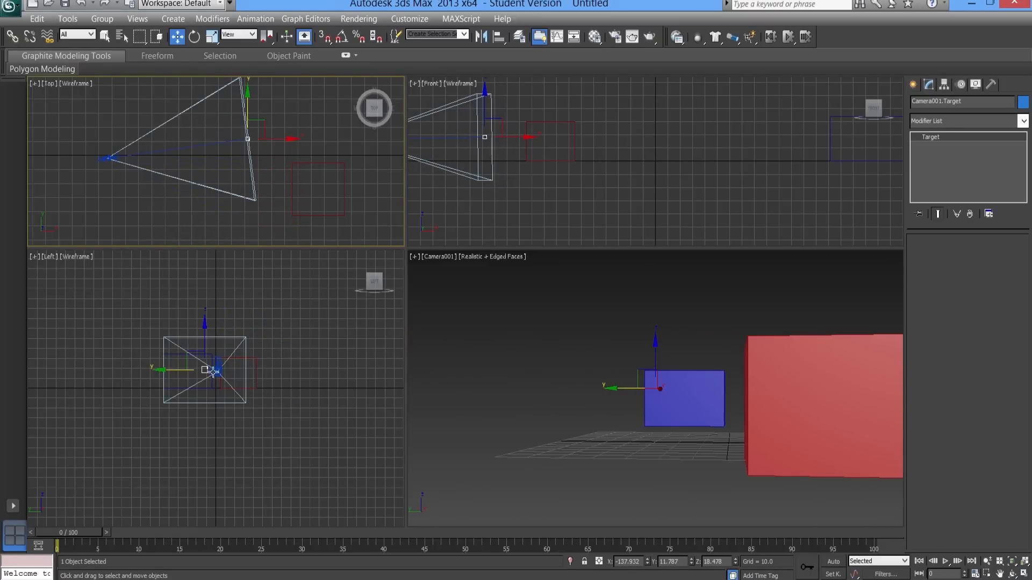
{"action": "key", "text": "ctrl+z"}
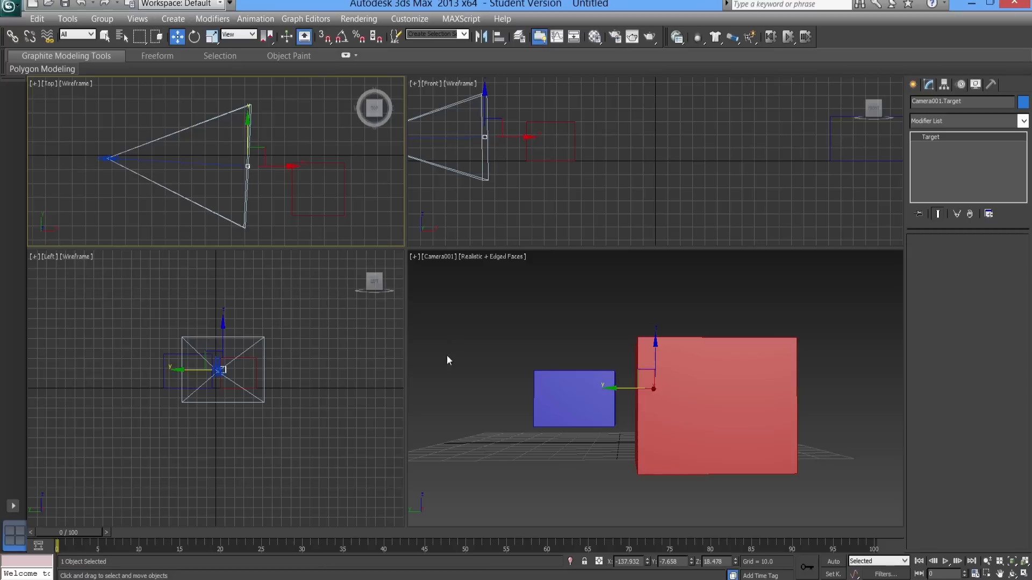
- Show safe frames in the Camera001 viewport
{"action": "left_click", "coordinate": [416, 257]}
{"action": "left_click", "coordinate": [430, 258]}
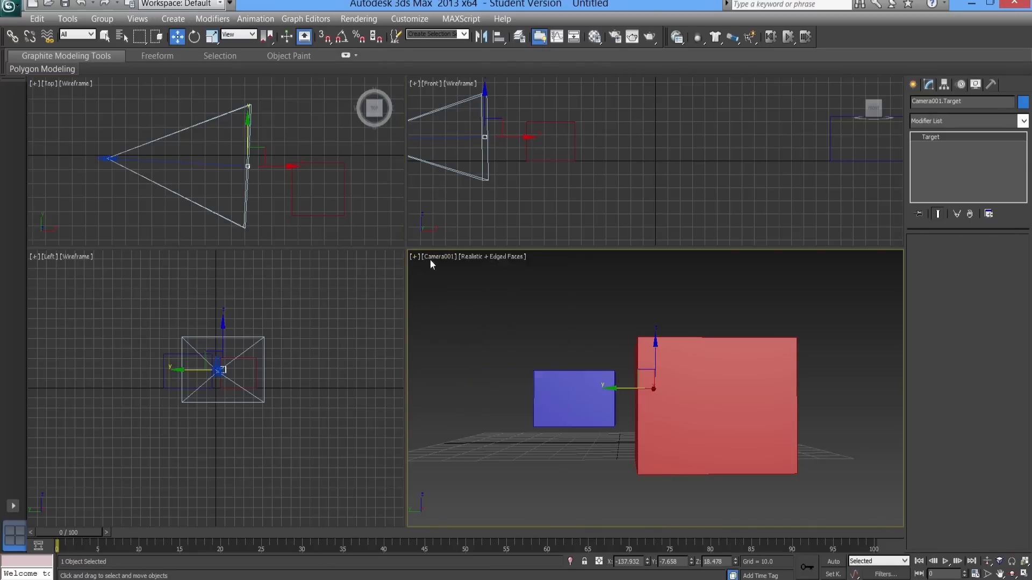
{"action": "left_click", "coordinate": [433, 258]}
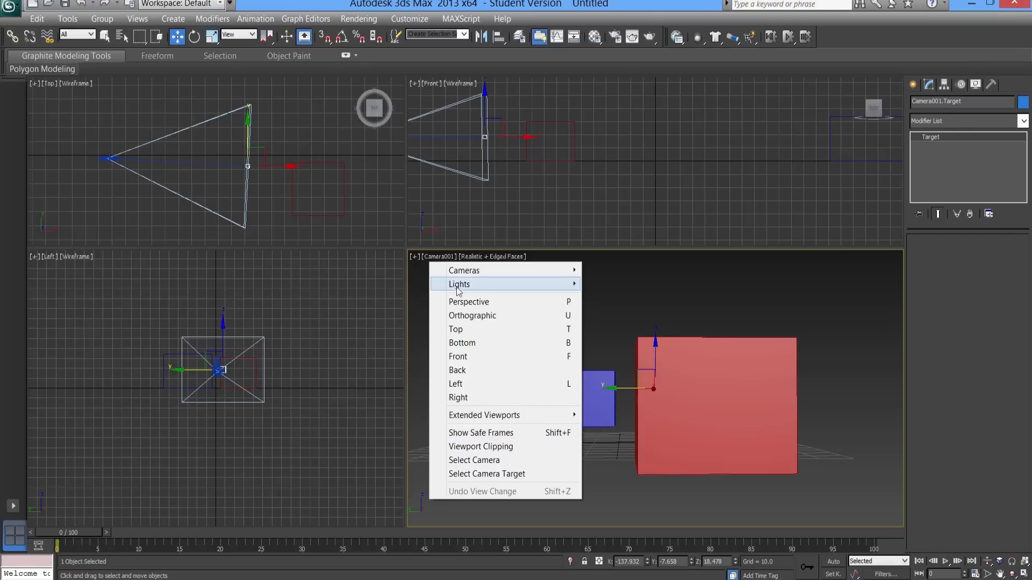
{"action": "left_click", "coordinate": [499, 433]}
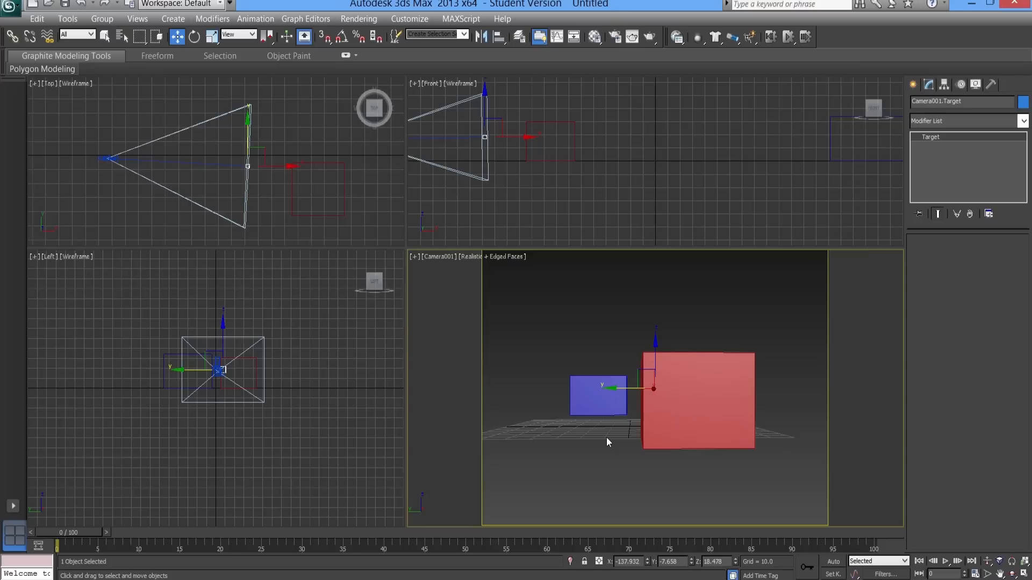
- Select the camera in the Top viewport and move it closer to the red box, to about X -200
{"action": "right_click", "coordinate": [221, 187]}
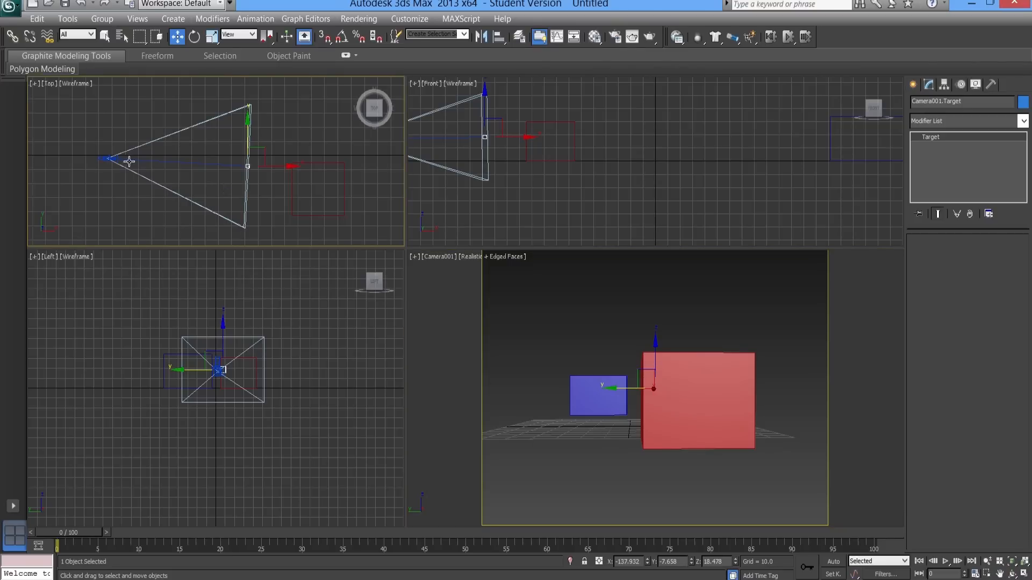
{"action": "left_click", "coordinate": [108, 158]}
{"action": "left_click", "coordinate": [106, 158]}
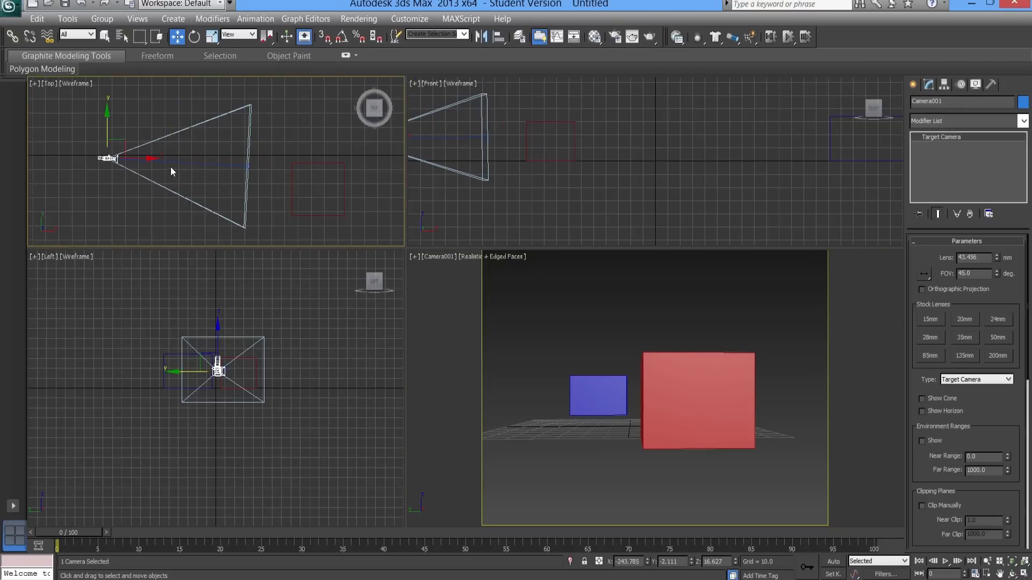
{"action": "left_click_drag", "start_coordinate": [156, 162], "coordinate": [204, 170]}
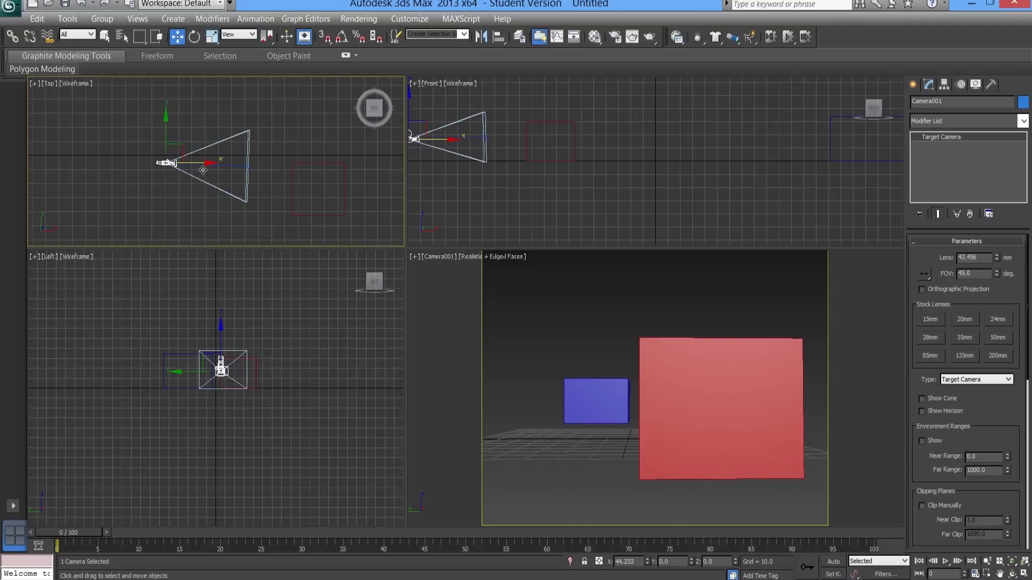
- Move the camera target in the Top viewport to the near edge of the red box, about X -105, Y -12
{"action": "left_click", "coordinate": [247, 167]}
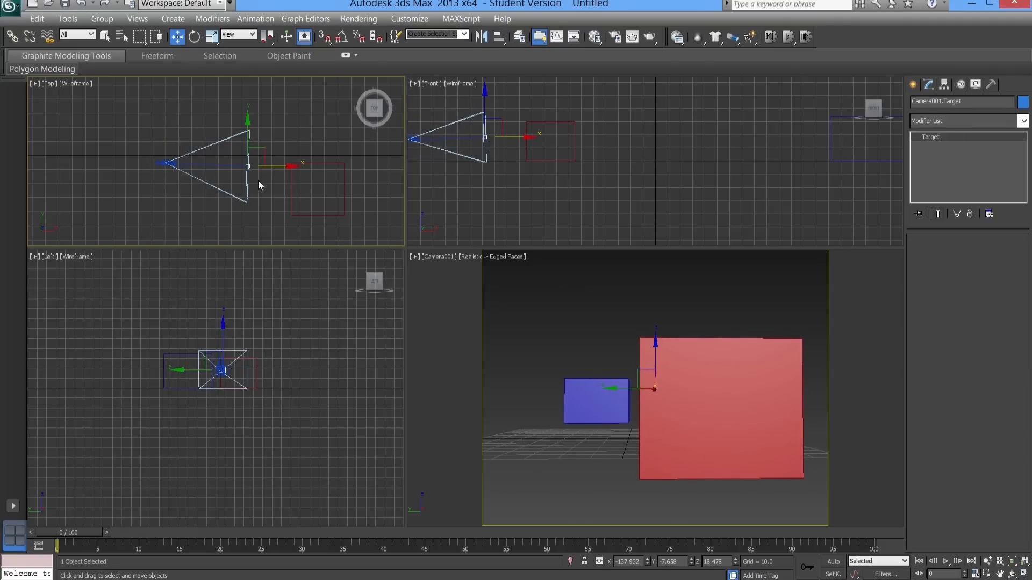
{"action": "scroll", "coordinate": [258, 179], "scroll_direction": "up", "scroll_amount": 4}
{"action": "middle_click_drag", "start_coordinate": [268, 202], "coordinate": [192, 167]}
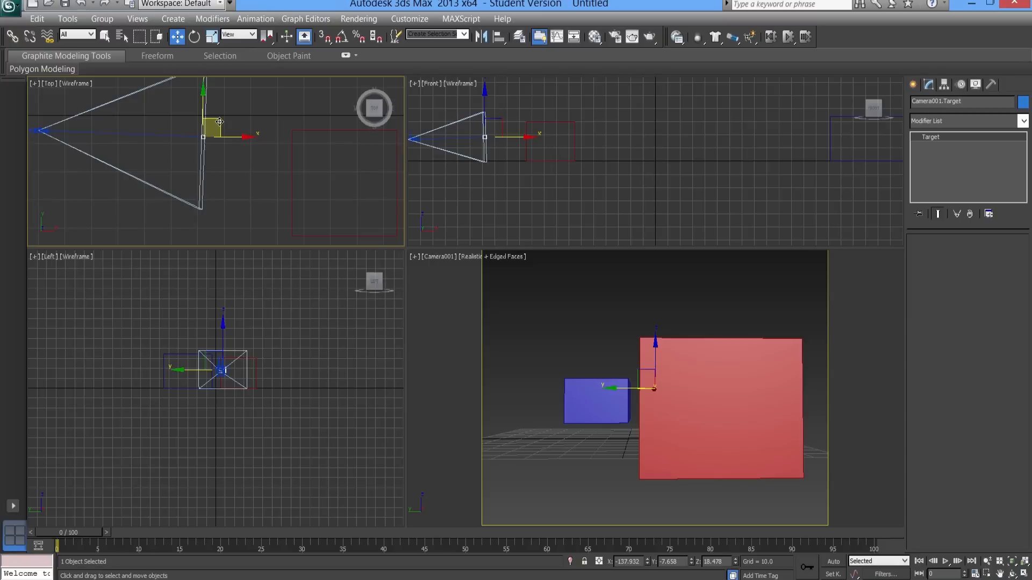
{"action": "left_click_drag", "start_coordinate": [213, 133], "coordinate": [303, 149]}
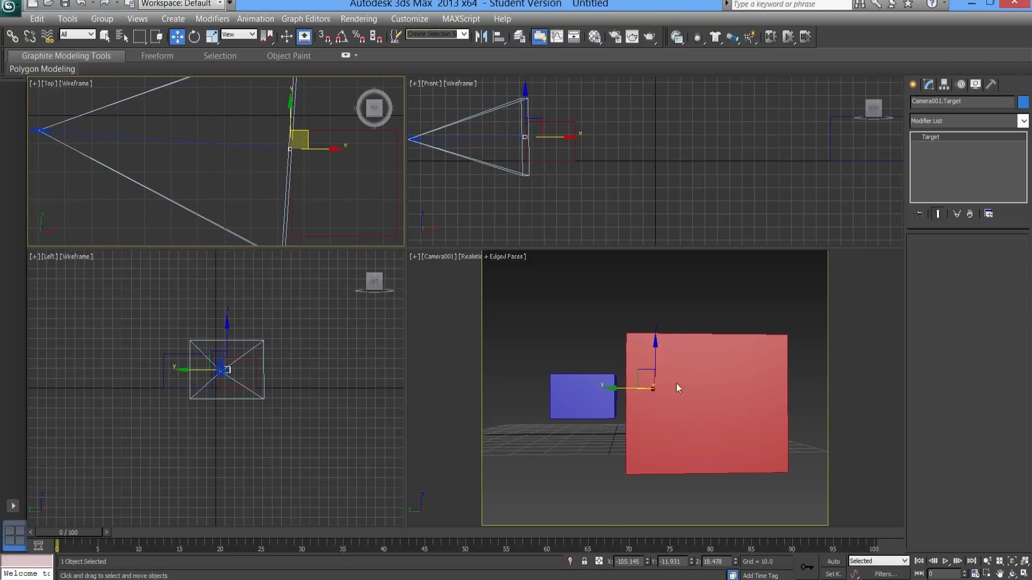
{"action": "mouse_move", "coordinate": [212, 177]}
{"action": "middle_mouse_down"}
{"action": "mouse_move", "coordinate": [214, 163]}
{"action": "mouse_move", "coordinate": [204, 168]}
{"action": "middle_mouse_up"}
{"action": "middle_click_drag", "start_coordinate": [269, 171], "coordinate": [219, 156]}
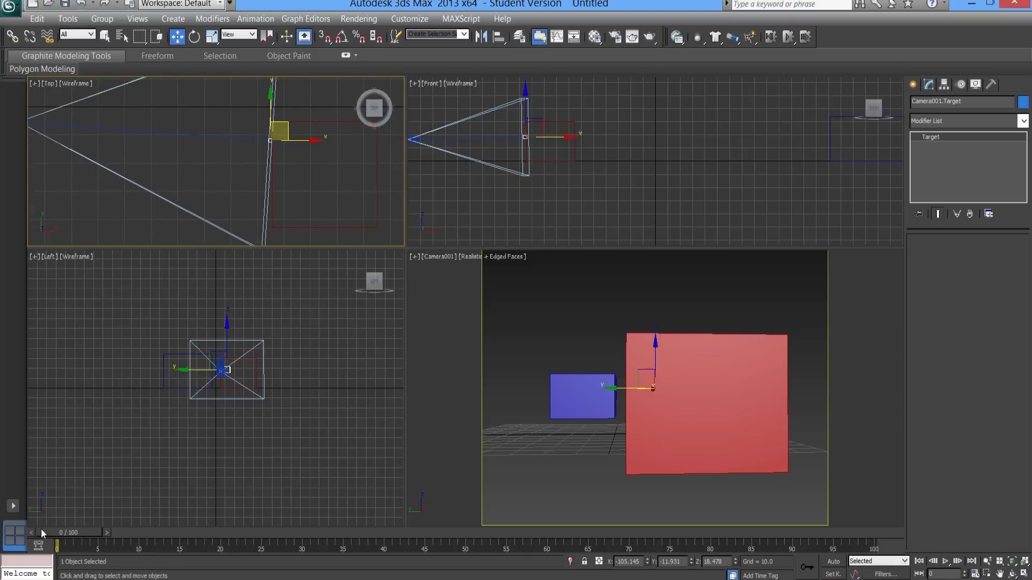
{"action": "scroll", "coordinate": [210, 187], "scroll_direction": "down", "scroll_amount": 3}
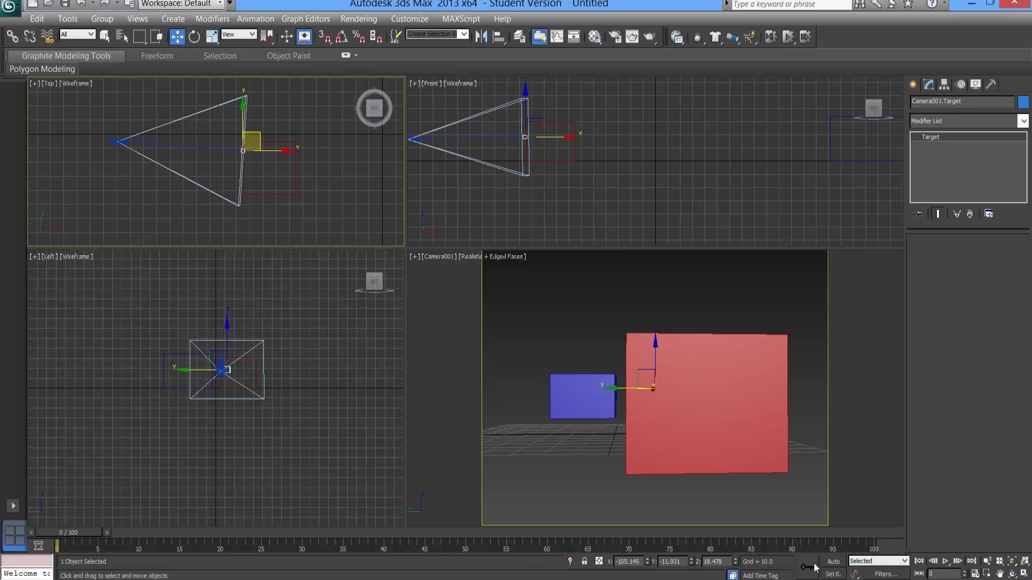
- Turn on Auto Key and set a key for the camera target at frame 20
{"action": "left_click", "coordinate": [833, 561]}
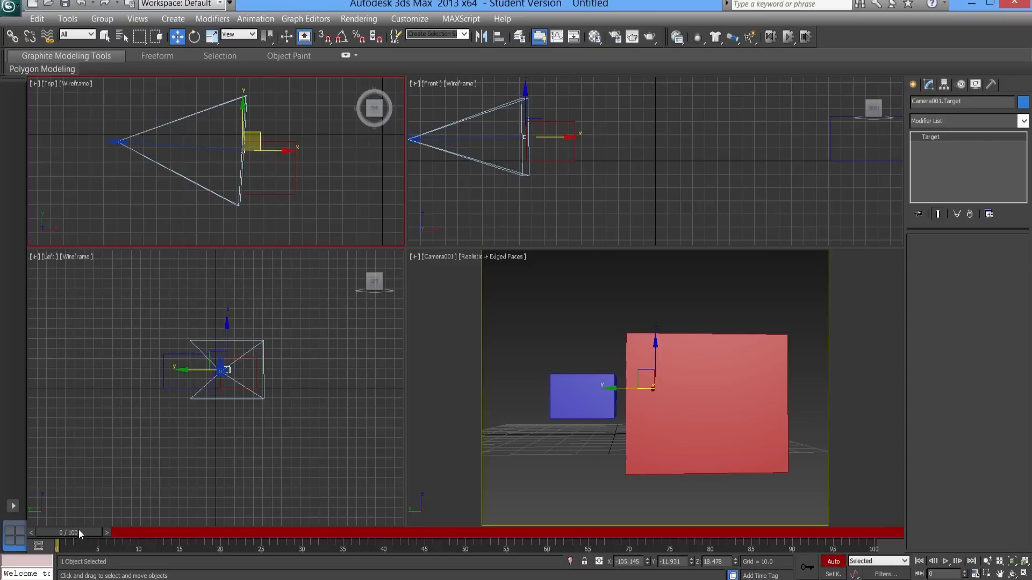
{"action": "mouse_move", "coordinate": [76, 533]}
{"action": "left_mouse_down"}
{"action": "mouse_move", "coordinate": [284, 543]}
{"action": "mouse_move", "coordinate": [436, 532]}
{"action": "mouse_move", "coordinate": [59, 531]}
{"action": "mouse_move", "coordinate": [260, 530]}
{"action": "mouse_move", "coordinate": [235, 533]}
{"action": "left_mouse_up"}
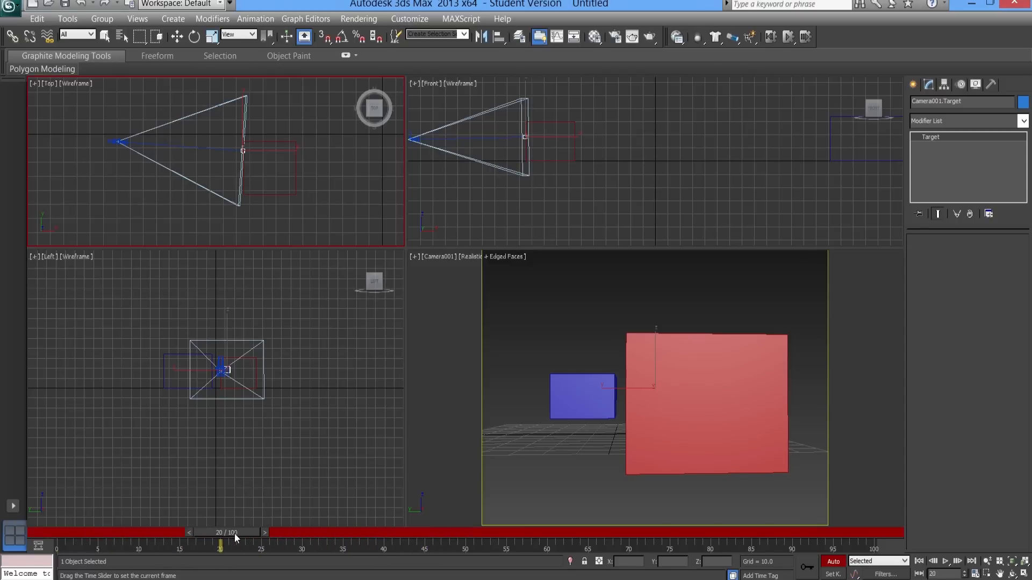
{"action": "key", "text": "w"}
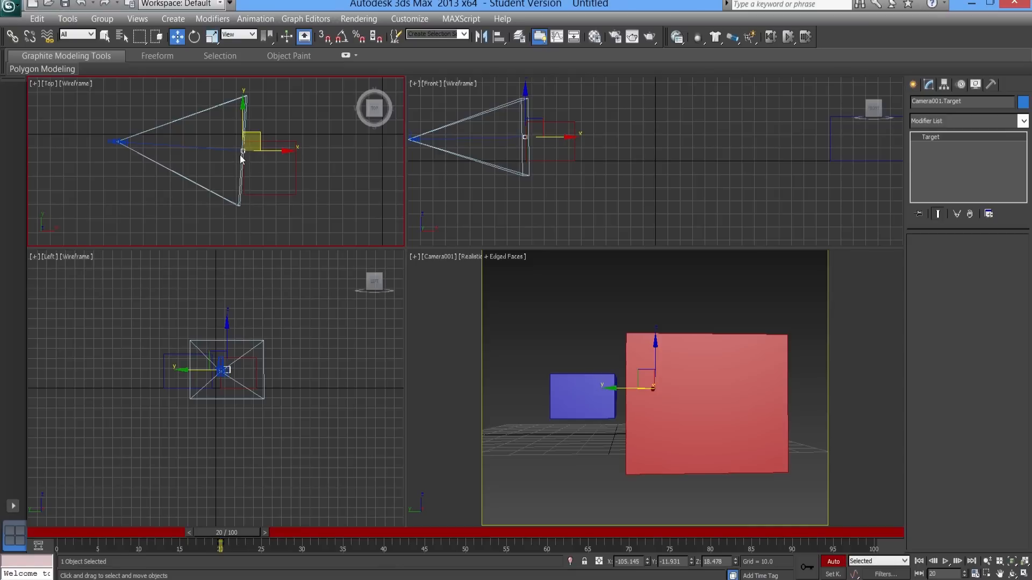
- At frame 50, set the Top viewport to Shaded and move the camera target to the blue box's near edge, about X 140, Y 13
{"action": "left_click_drag", "start_coordinate": [232, 532], "coordinate": [470, 537]}
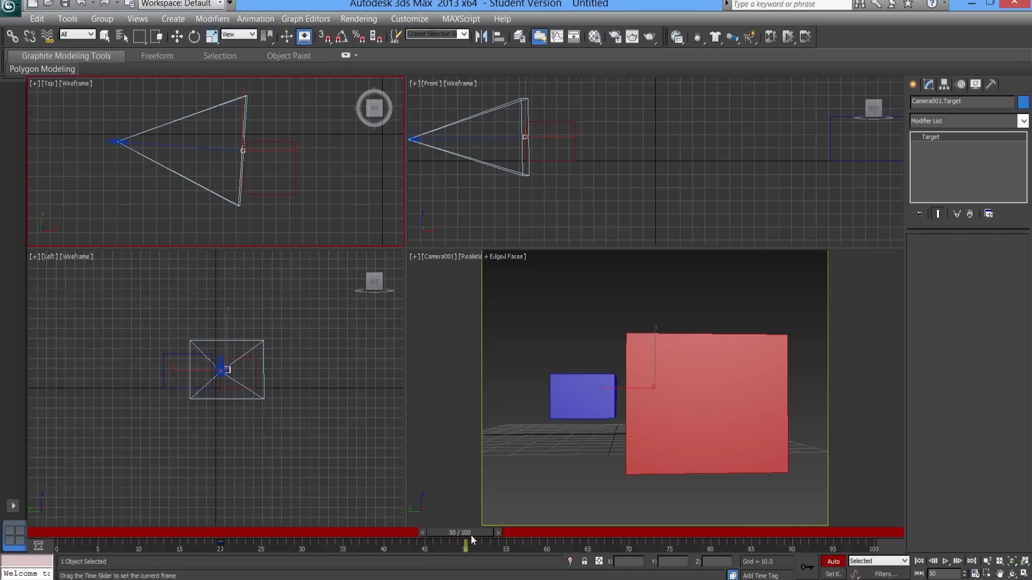
{"action": "key", "text": "w"}
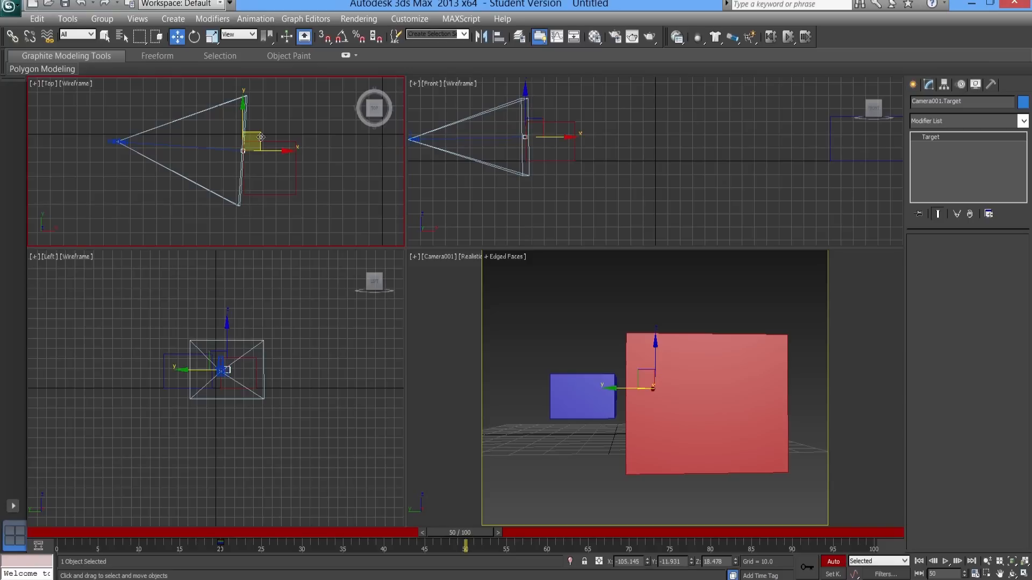
{"action": "middle_click_drag", "start_coordinate": [301, 142], "coordinate": [185, 195]}
{"action": "scroll", "coordinate": [185, 194], "scroll_direction": "down", "scroll_amount": 2}
{"action": "middle_click_drag", "start_coordinate": [314, 153], "coordinate": [254, 149]}
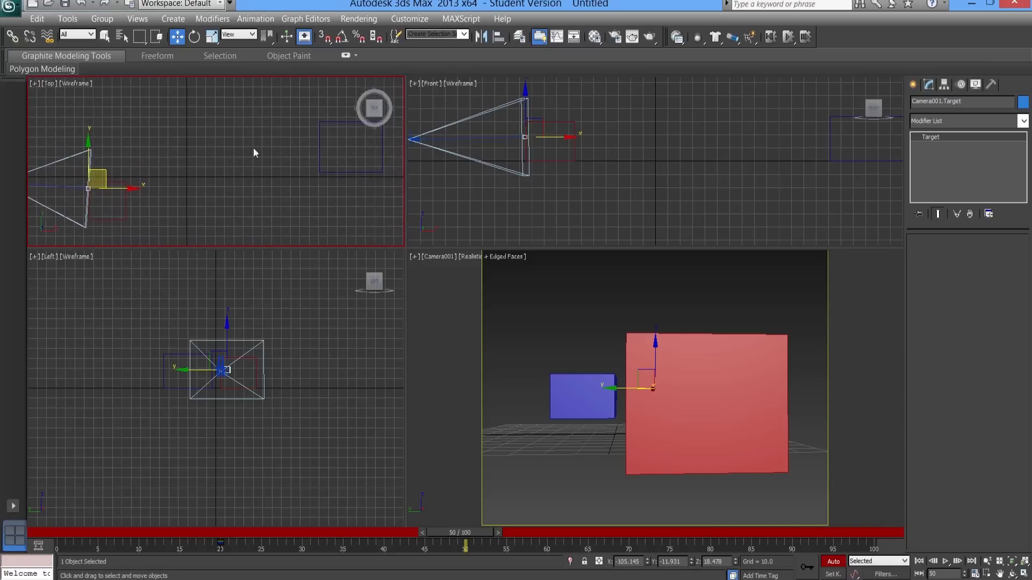
{"action": "left_click", "coordinate": [71, 84]}
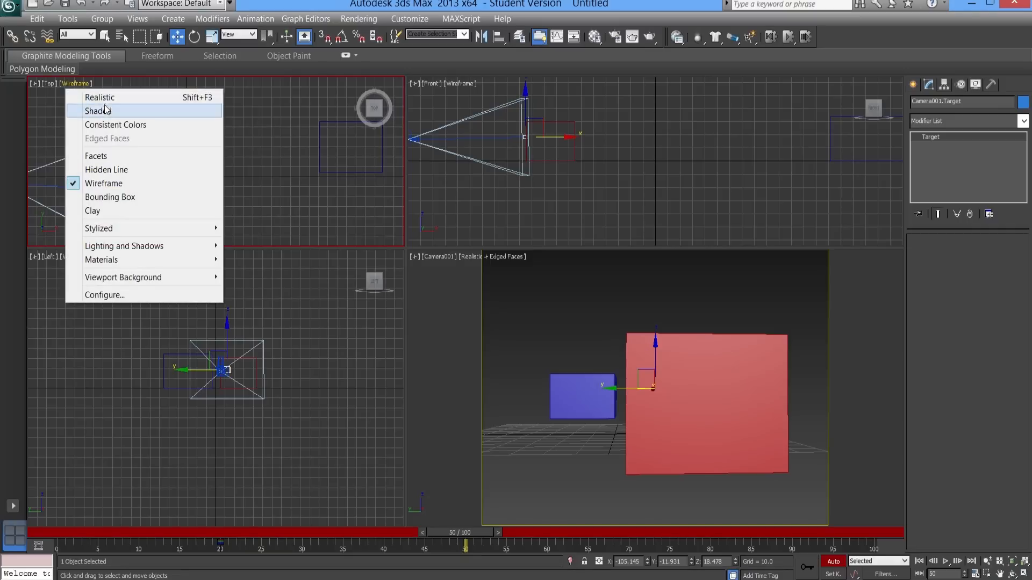
{"action": "left_click", "coordinate": [105, 114]}
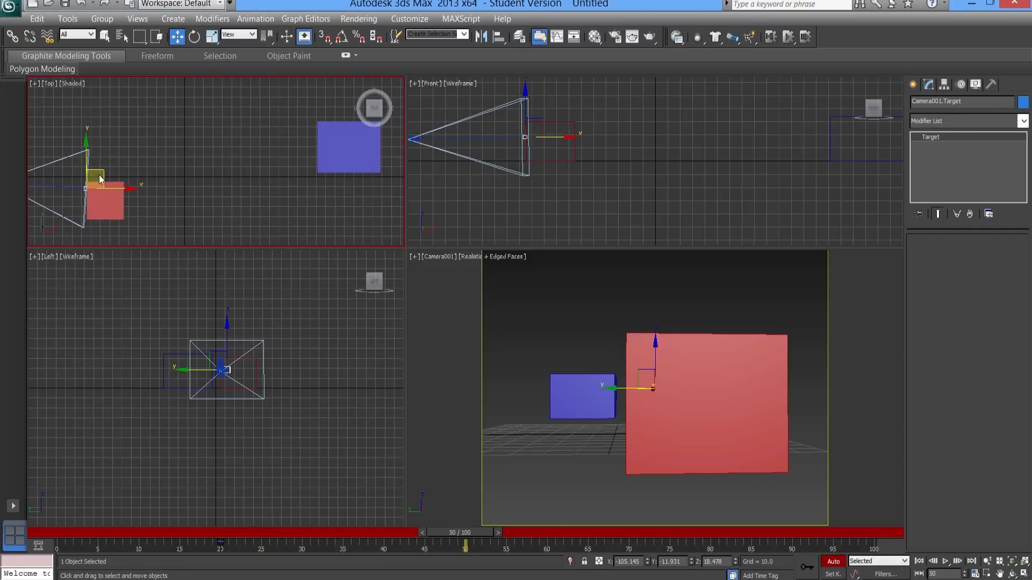
{"action": "left_click_drag", "start_coordinate": [107, 175], "coordinate": [333, 150]}
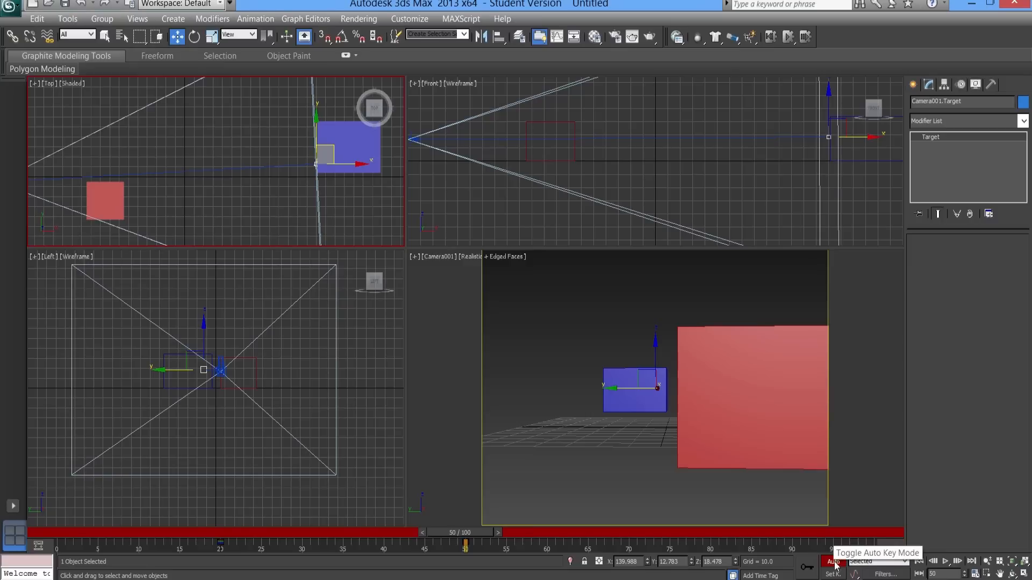
- Scrub the timeline to frame 64 and back to frame 10 to preview the camera target's animation
{"action": "left_click_drag", "start_coordinate": [459, 532], "coordinate": [579, 540]}
{"action": "key", "text": "w"}
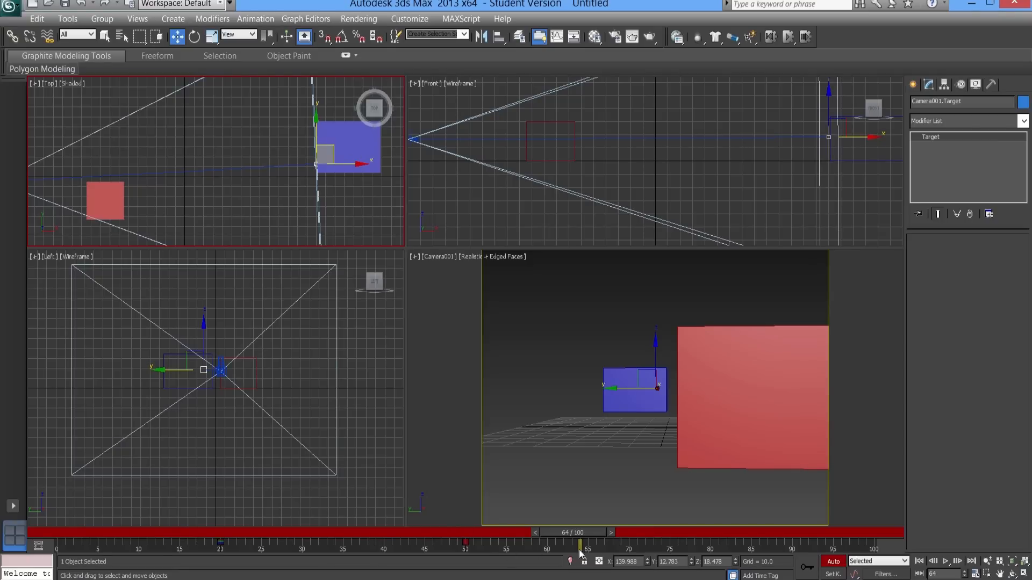
{"action": "left_click_drag", "start_coordinate": [583, 534], "coordinate": [159, 520]}
{"action": "key", "text": "q"}
{"action": "key", "text": "w"}
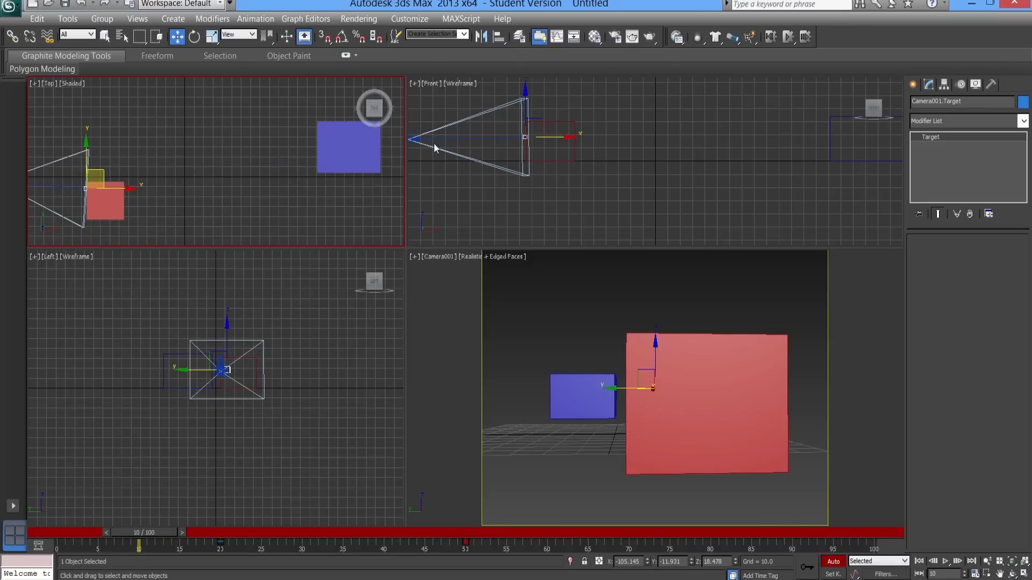
- Select the camera in the Front viewport and turn off Auto Key
{"action": "left_click", "coordinate": [410, 140]}
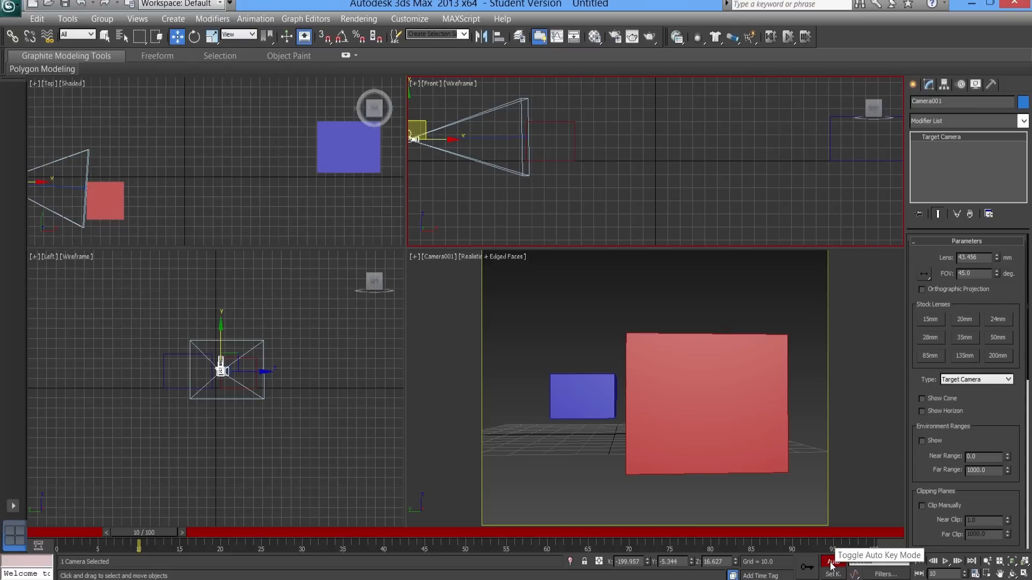
{"action": "left_click", "coordinate": [832, 564]}
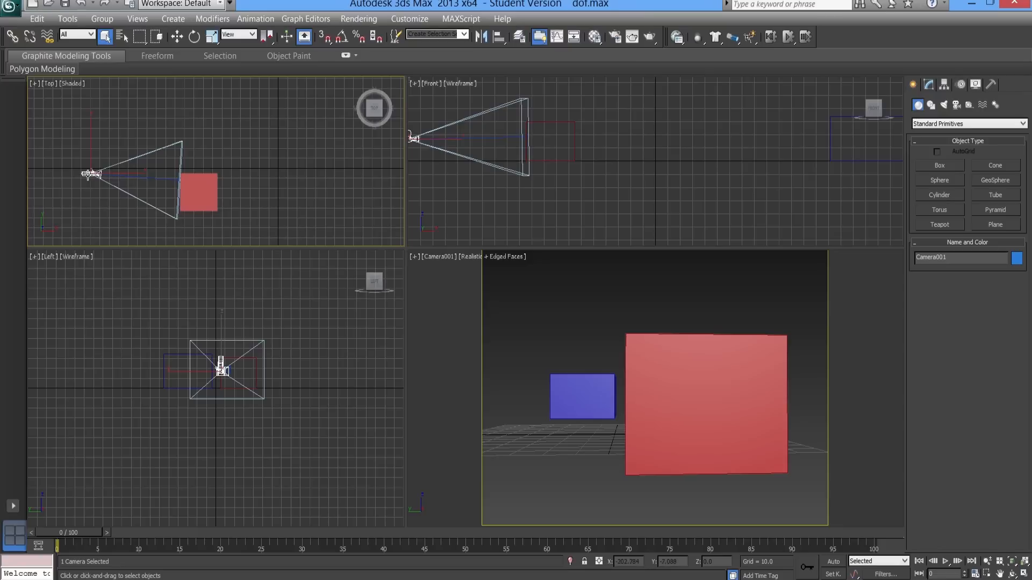
- Scrub the timeline to frame 50 and back to frame 0 to review the camera's aim at each box
{"action": "left_click_drag", "start_coordinate": [100, 538], "coordinate": [476, 541]}
{"action": "scroll", "coordinate": [325, 207], "scroll_direction": "down", "scroll_amount": 3}
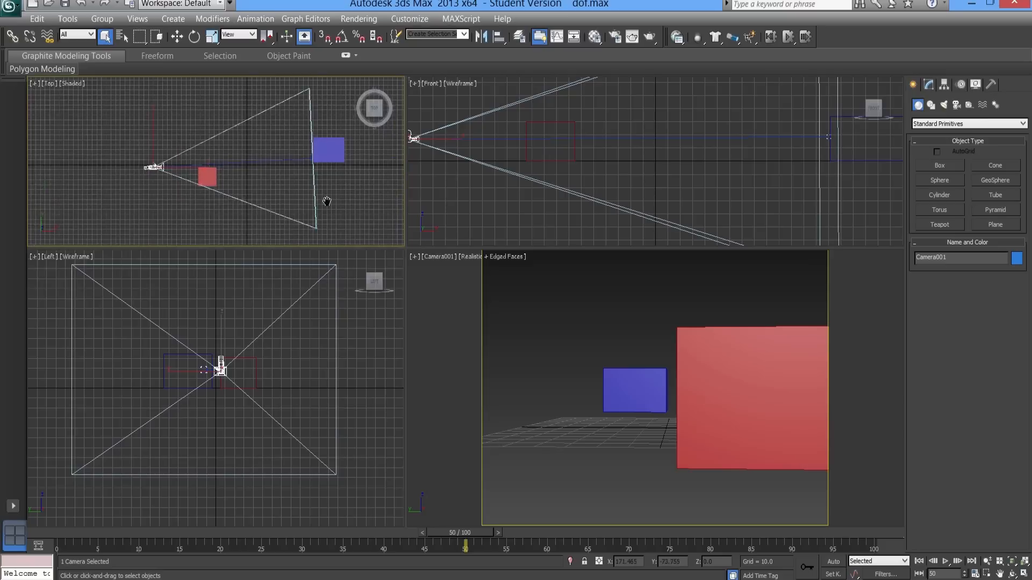
{"action": "middle_click_drag", "start_coordinate": [324, 203], "coordinate": [290, 207]}
{"action": "left_click_drag", "start_coordinate": [148, 533], "coordinate": [49, 537]}
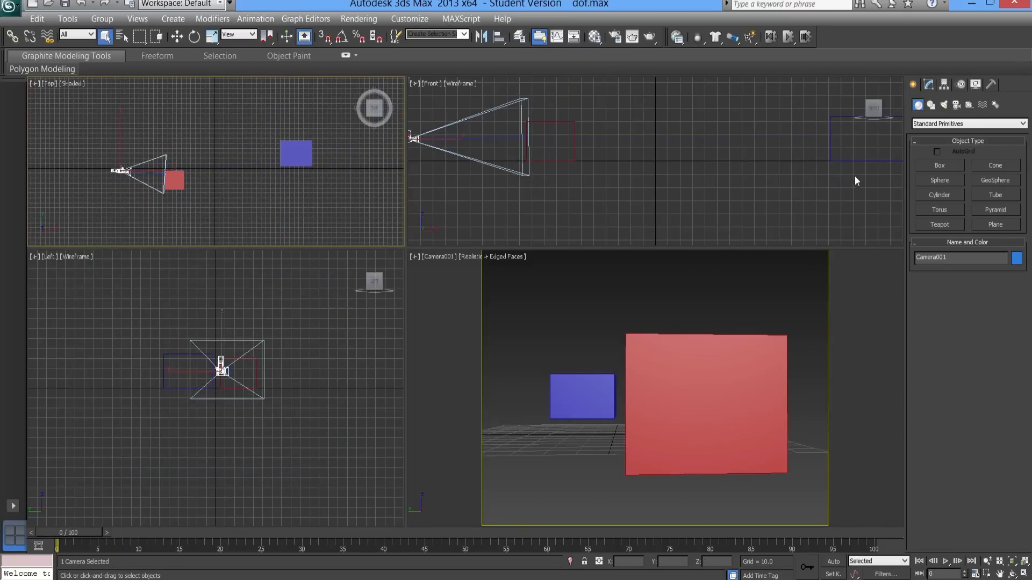
- Enable the camera's Multi-Pass Effect with Depth of Field and bring up its Depth of Field Parameters
{"action": "left_click", "coordinate": [929, 85]}
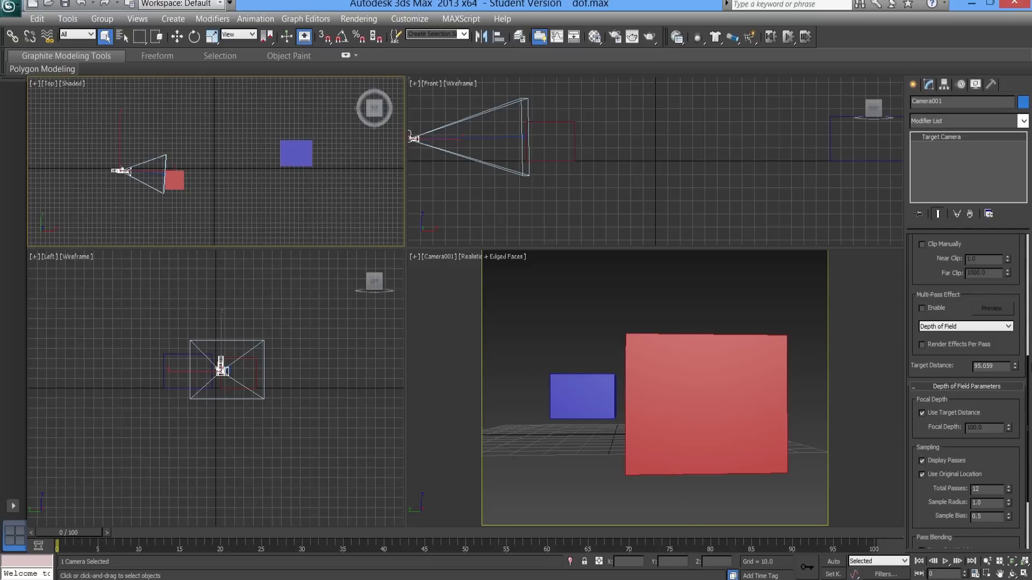
{"action": "left_click_drag", "start_coordinate": [1030, 367], "coordinate": [1031, 208]}
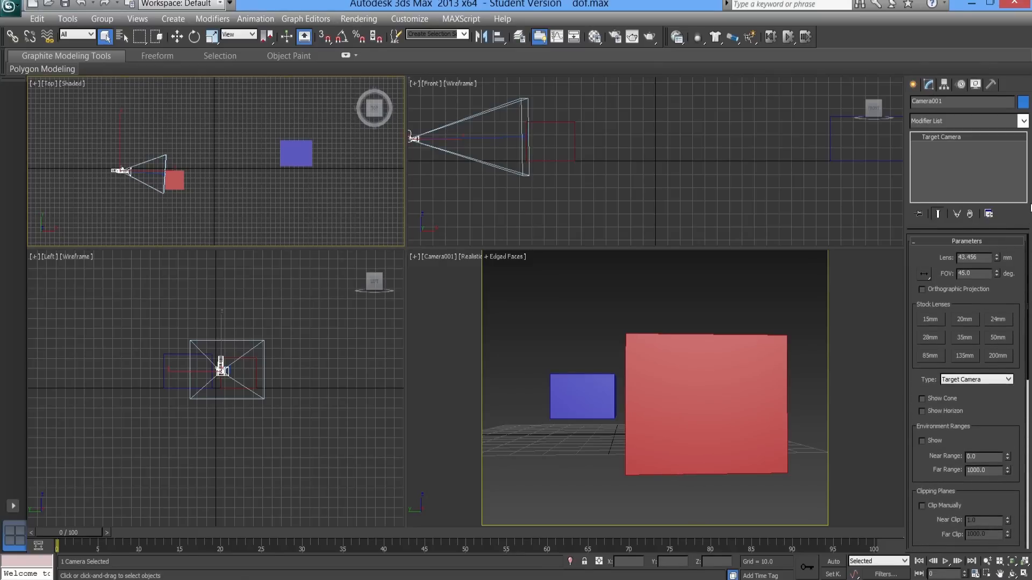
{"action": "scroll", "coordinate": [936, 350], "scroll_direction": "down", "scroll_amount": 5}
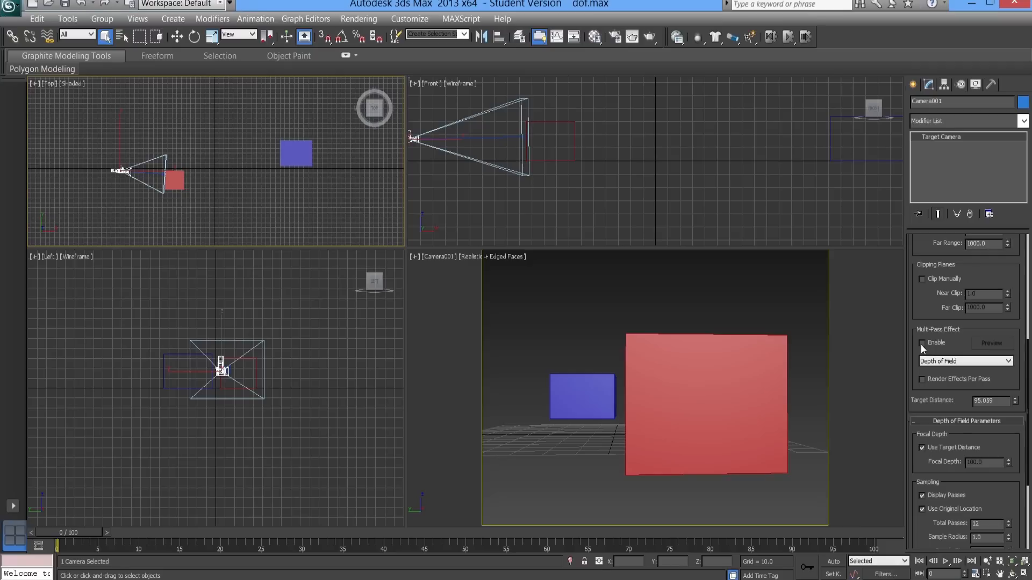
{"action": "left_click", "coordinate": [922, 344]}
{"action": "left_click", "coordinate": [950, 365]}
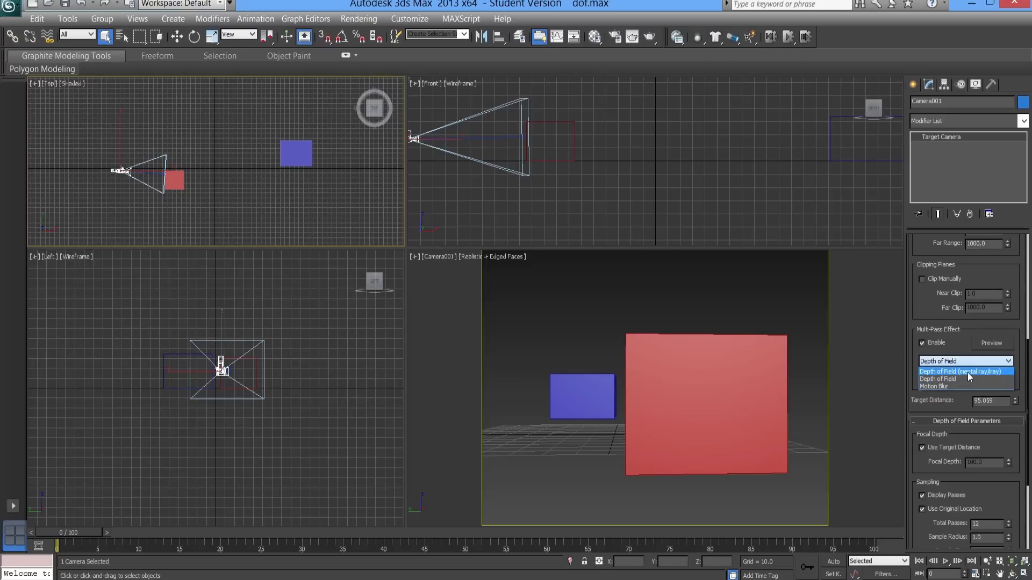
{"action": "left_click", "coordinate": [936, 380]}
{"action": "left_click_drag", "start_coordinate": [955, 406], "coordinate": [951, 261]}
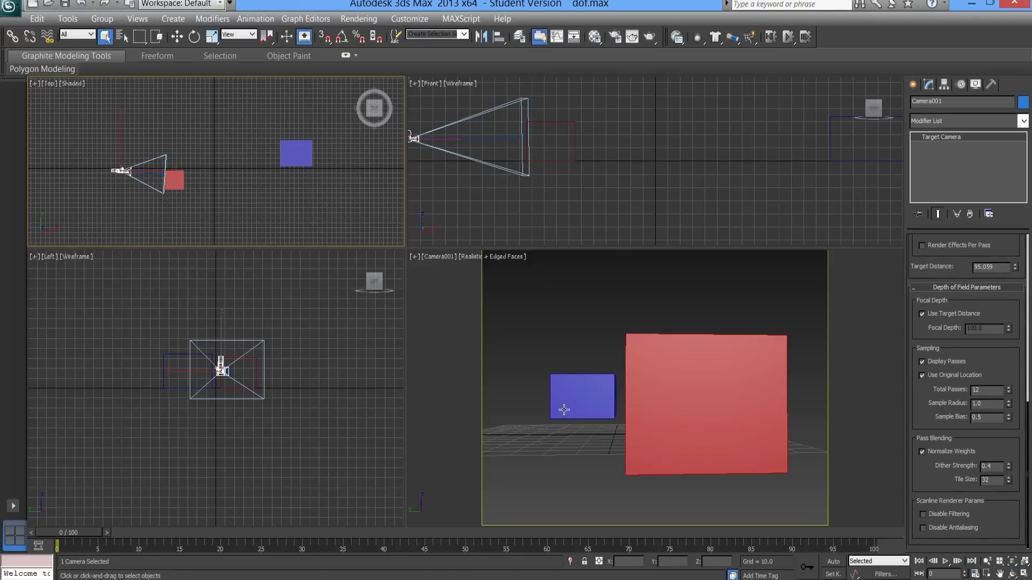
- Render the camera view at frame 0 and zoom into the rendered image to examine the blue box's edges
{"action": "right_click", "coordinate": [582, 438]}
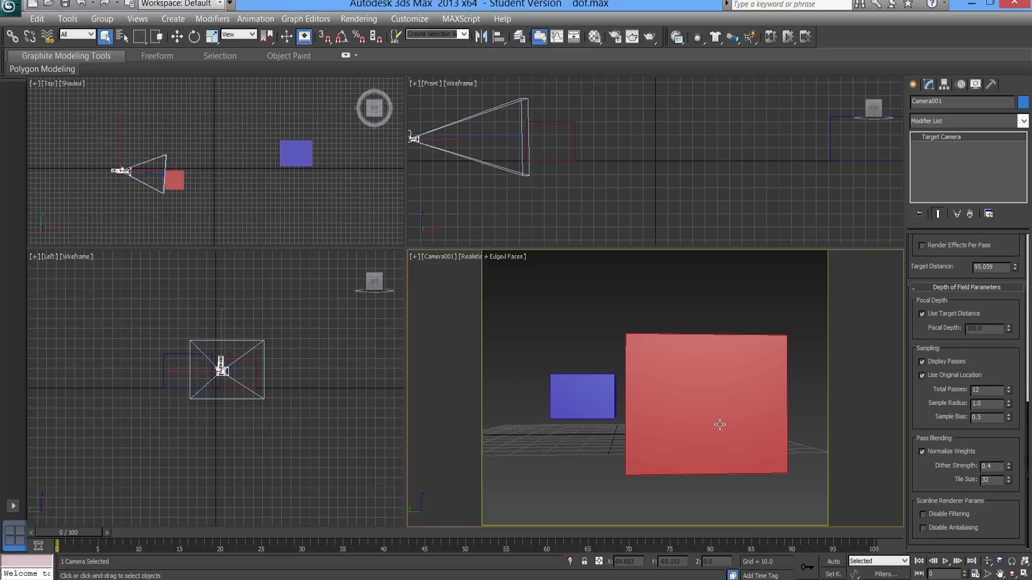
{"action": "key", "text": "shift+q"}
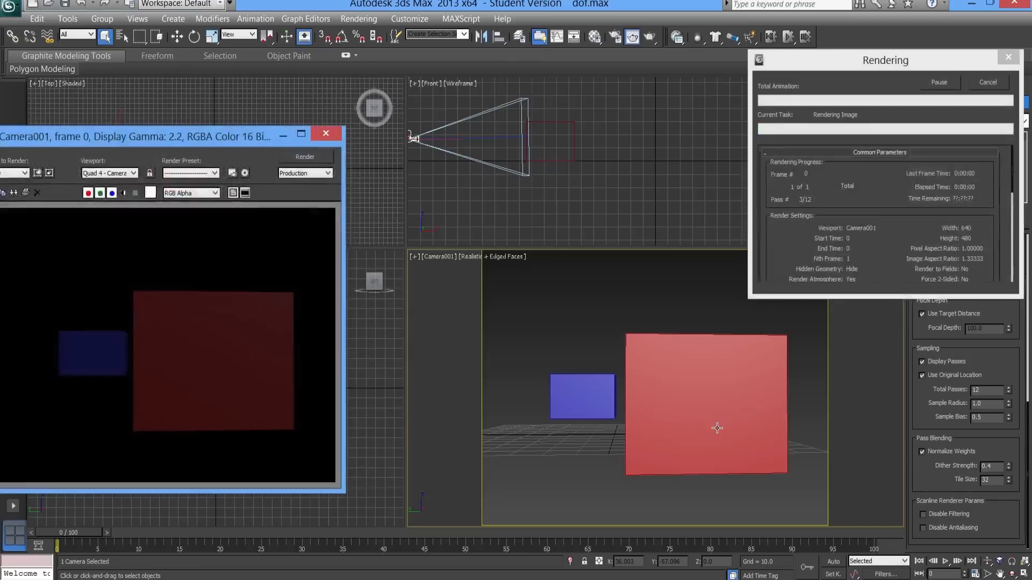
{"action": "left_click_drag", "start_coordinate": [200, 137], "coordinate": [402, 118]}
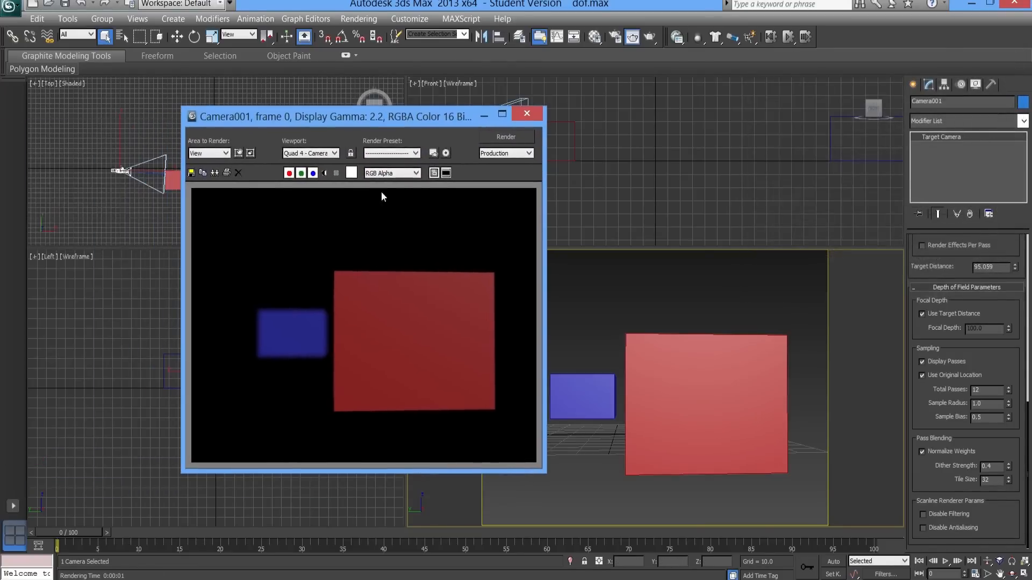
{"action": "scroll", "coordinate": [294, 357], "scroll_direction": "up", "scroll_amount": 1}
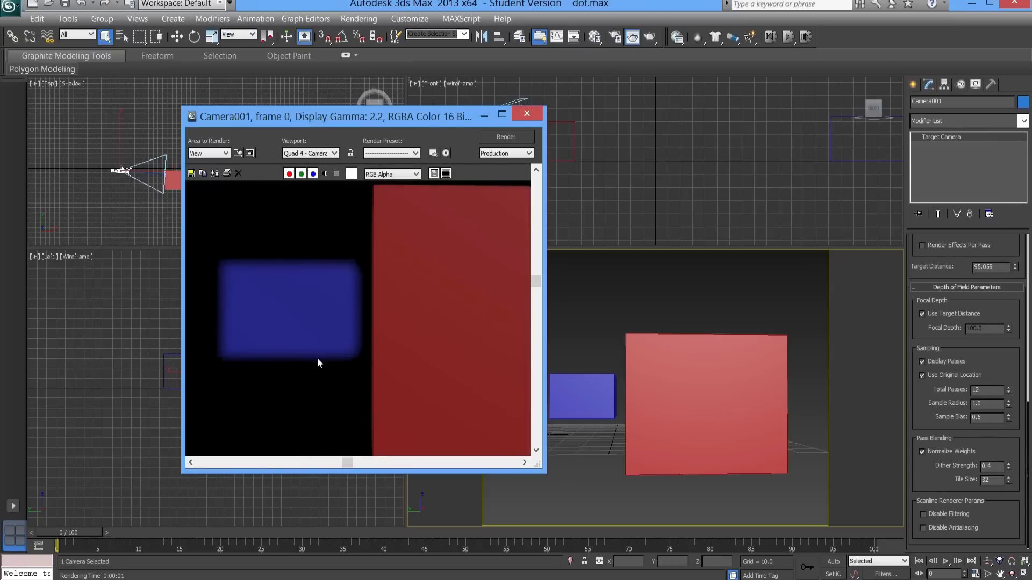
- Examine the box edges in the frame 0 render at different zoom levels and close the rendered image
{"action": "scroll", "coordinate": [315, 350], "scroll_direction": "down", "scroll_amount": 1}
{"action": "scroll", "coordinate": [316, 339], "scroll_direction": "up", "scroll_amount": 1}
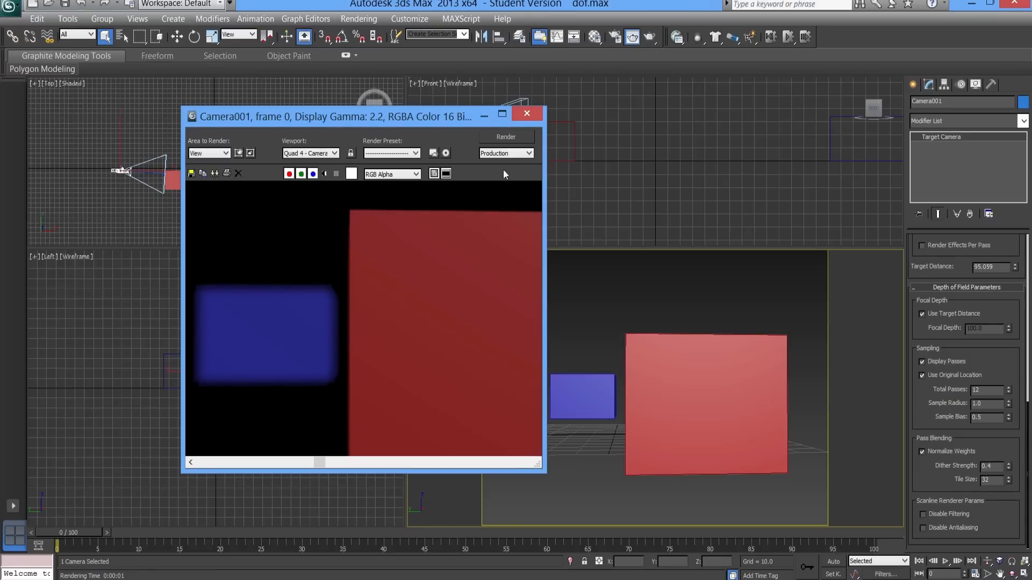
{"action": "left_click", "coordinate": [526, 114]}
- Render the camera view at frame 54, inspect the edges of both boxes up close, and close the rendered image
{"action": "left_click_drag", "start_coordinate": [85, 531], "coordinate": [512, 531]}
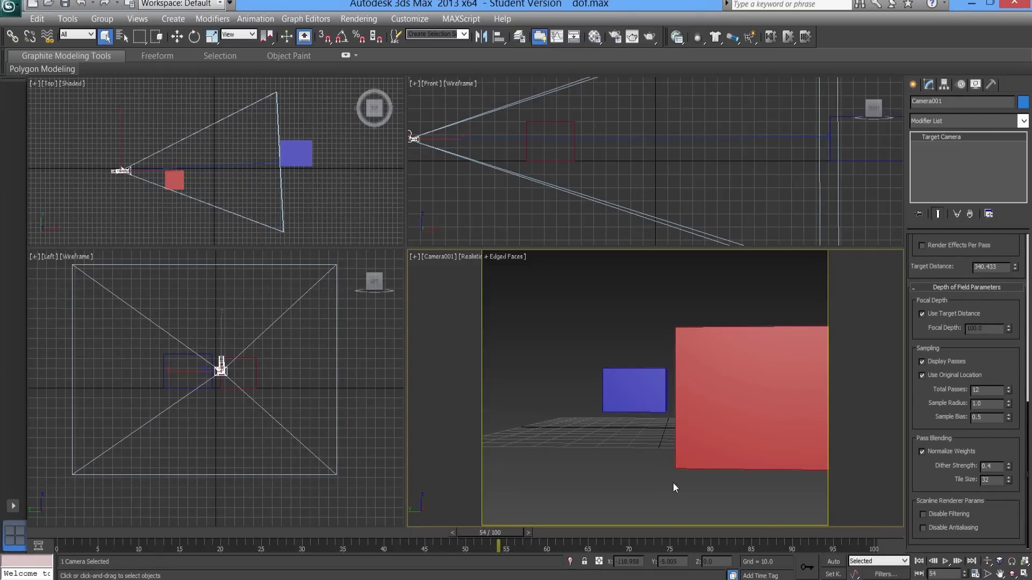
{"action": "key", "text": "shift+q"}
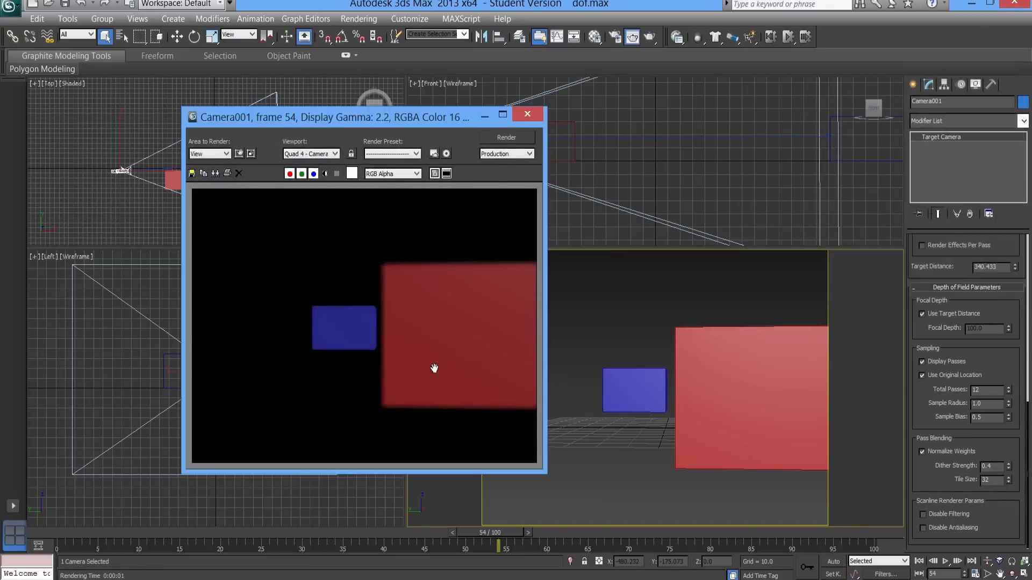
{"action": "scroll", "coordinate": [434, 368], "scroll_direction": "up", "scroll_amount": 2}
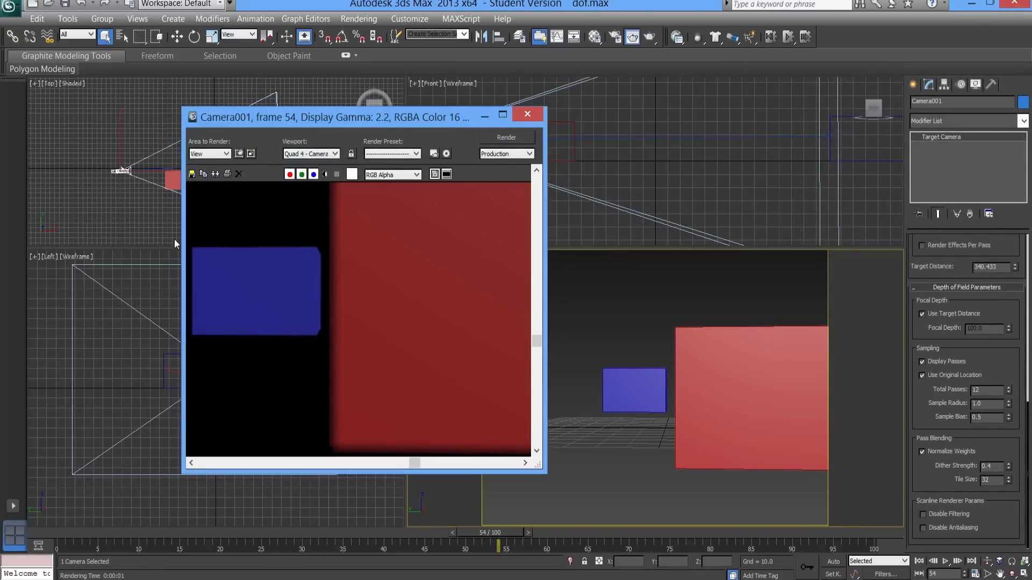
{"action": "middle_click_drag", "start_coordinate": [284, 267], "coordinate": [306, 284]}
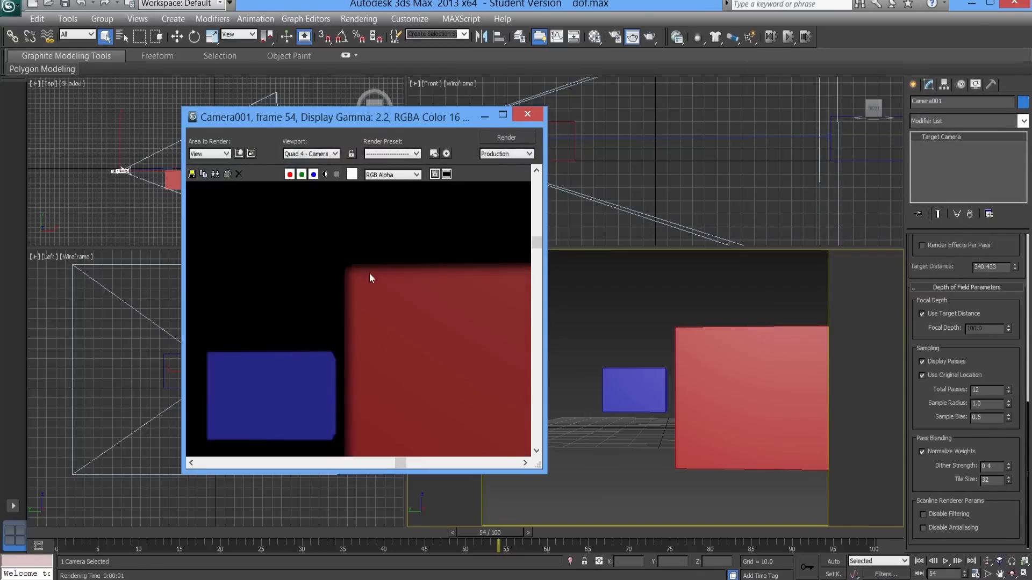
{"action": "scroll", "coordinate": [397, 288], "scroll_direction": "down", "scroll_amount": 2}
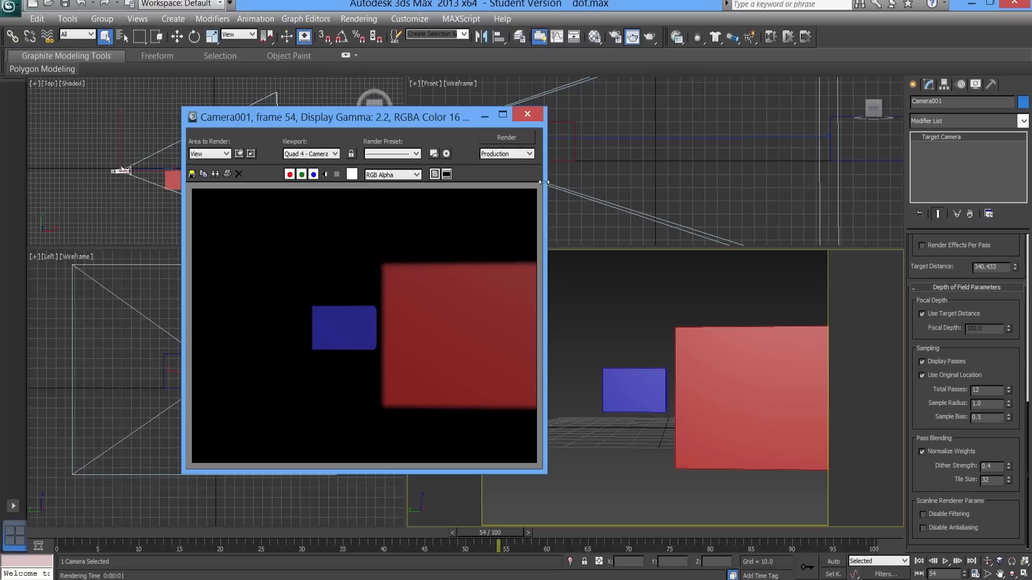
{"action": "left_click", "coordinate": [526, 114]}
- Raise the Sample Radius to 11.42 and render the camera view at frame 7 to examine the blue box's blur
{"action": "left_click_drag", "start_coordinate": [252, 534], "coordinate": [131, 535]}
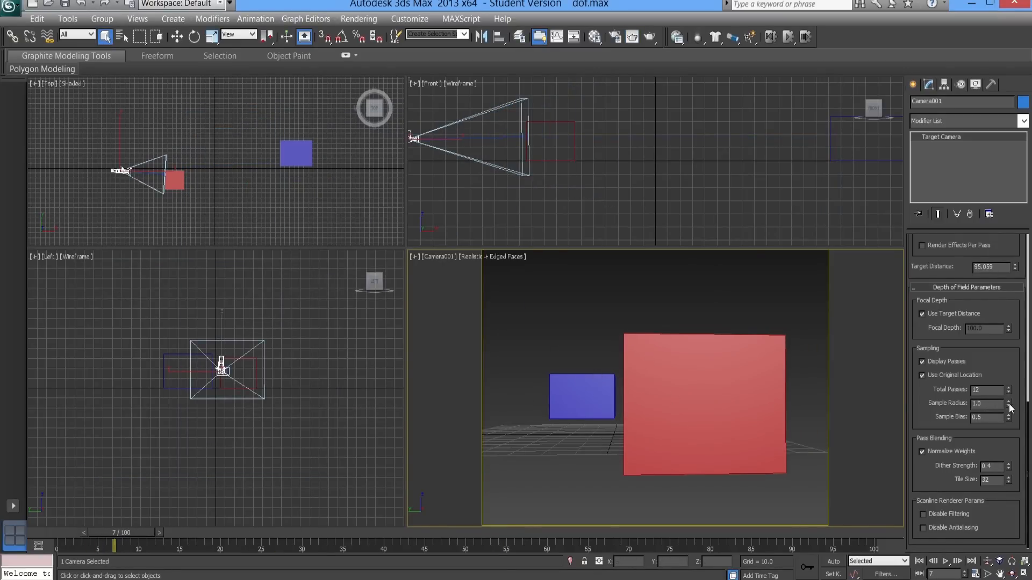
{"action": "mouse_move", "coordinate": [1009, 408]}
{"action": "left_mouse_down"}
{"action": "mouse_move", "coordinate": [1012, 121]}
{"action": "mouse_move", "coordinate": [994, 458]}
{"action": "mouse_move", "coordinate": [1008, 403]}
{"action": "left_mouse_up"}
{"action": "key", "text": "shift+q"}
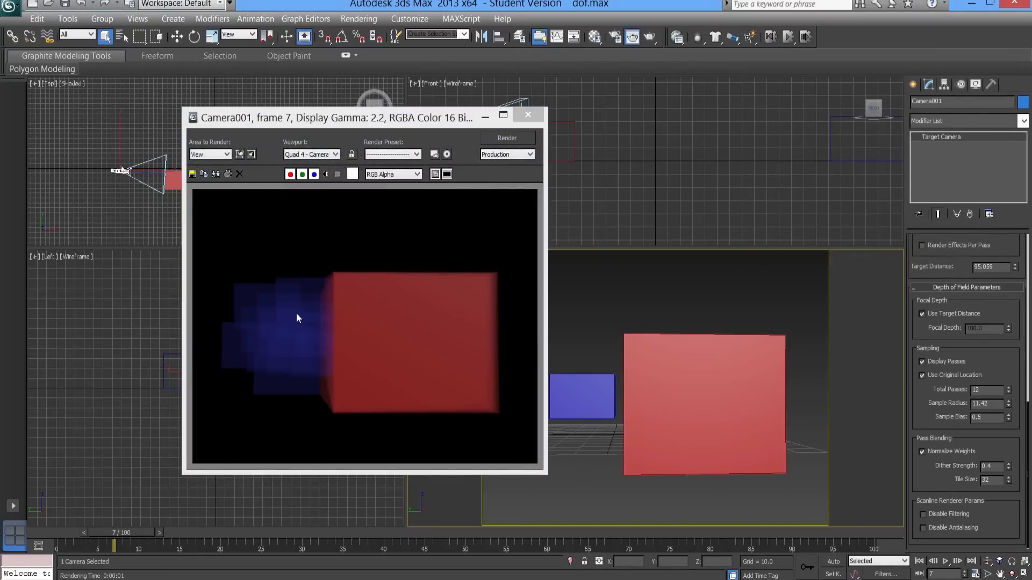
{"action": "scroll", "coordinate": [295, 347], "scroll_direction": "up", "scroll_amount": 2}
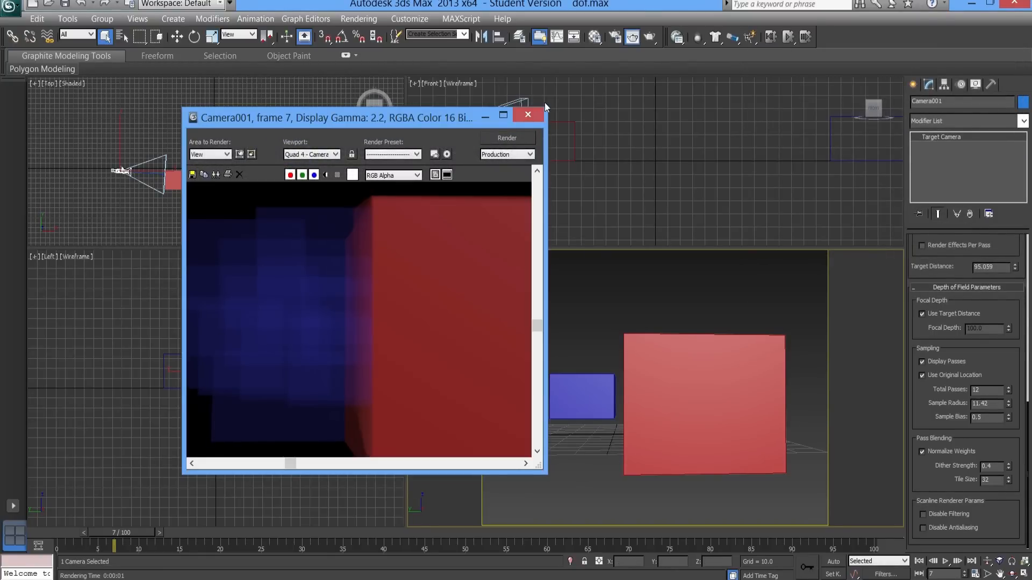
{"action": "left_click", "coordinate": [529, 114]}
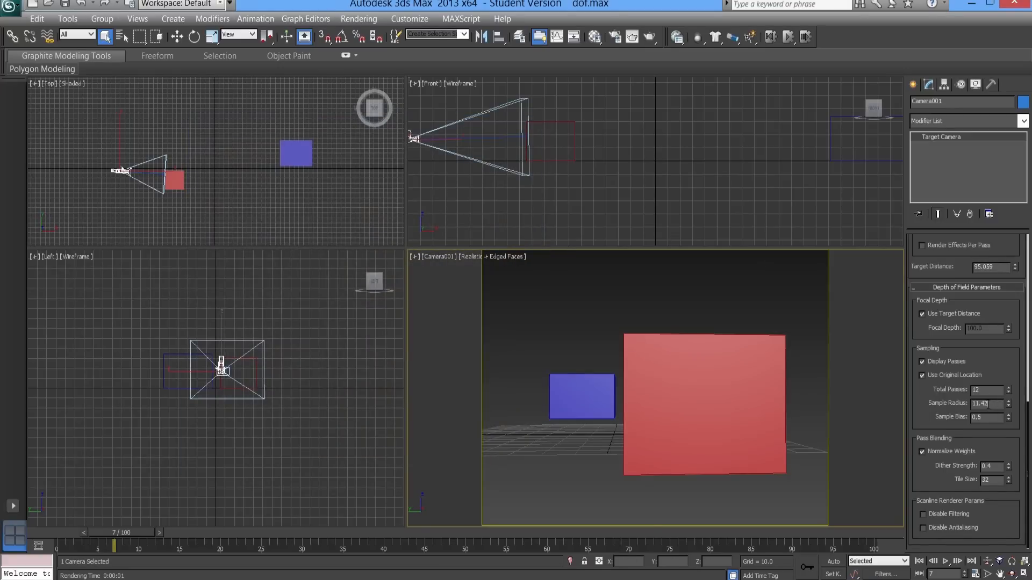
- Set the Sample Radius to 2.0 and render frame 7 to inspect the blue box's blurred edges
{"action": "left_click_drag", "start_coordinate": [987, 404], "coordinate": [920, 406]}
{"action": "type", "text": "2"}
{"action": "key", "text": "Return"}
{"action": "key", "text": "shift+q"}
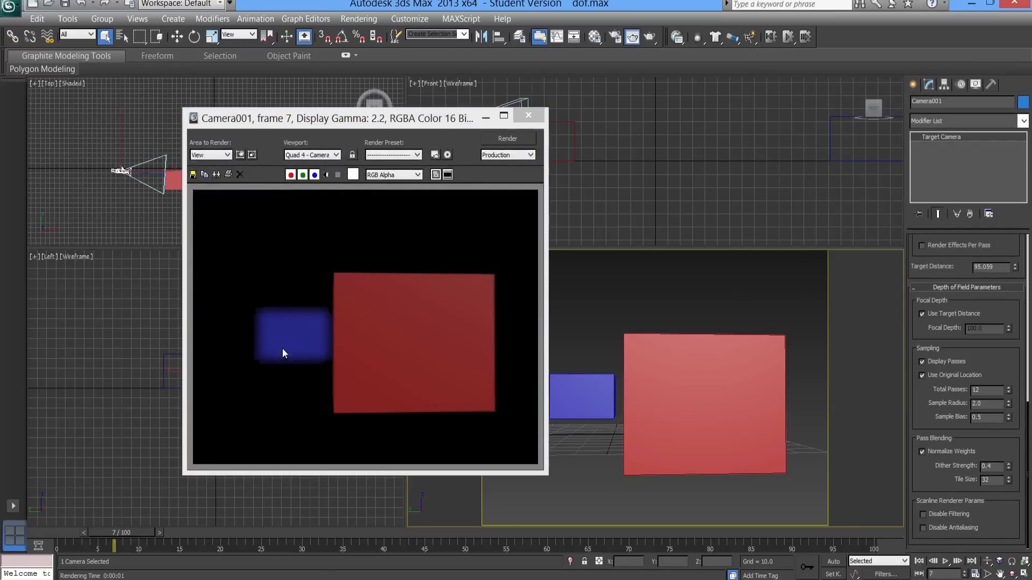
{"action": "scroll", "coordinate": [283, 349], "scroll_direction": "up", "scroll_amount": 2}
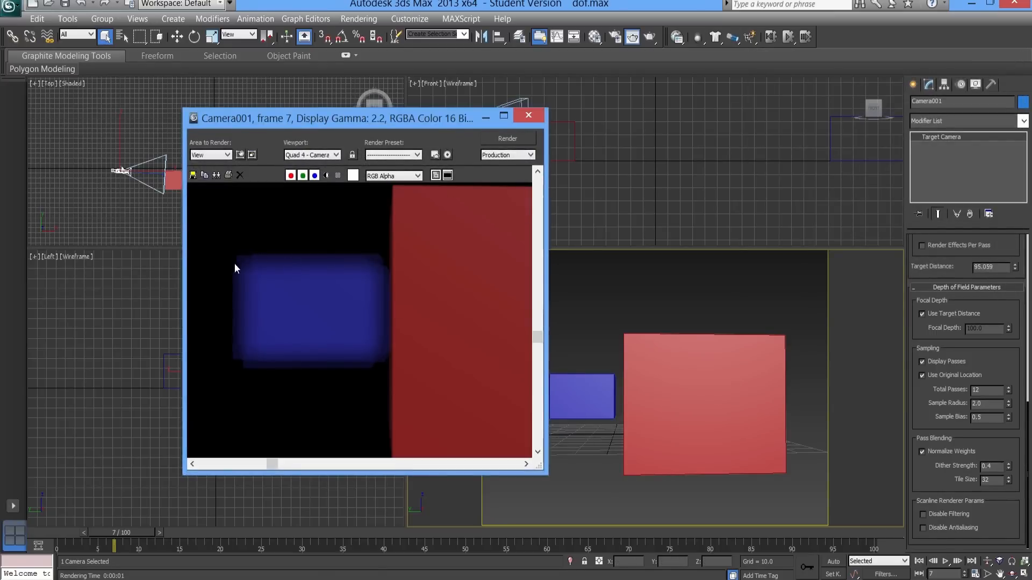
{"action": "scroll", "coordinate": [271, 276], "scroll_direction": "up", "scroll_amount": 2}
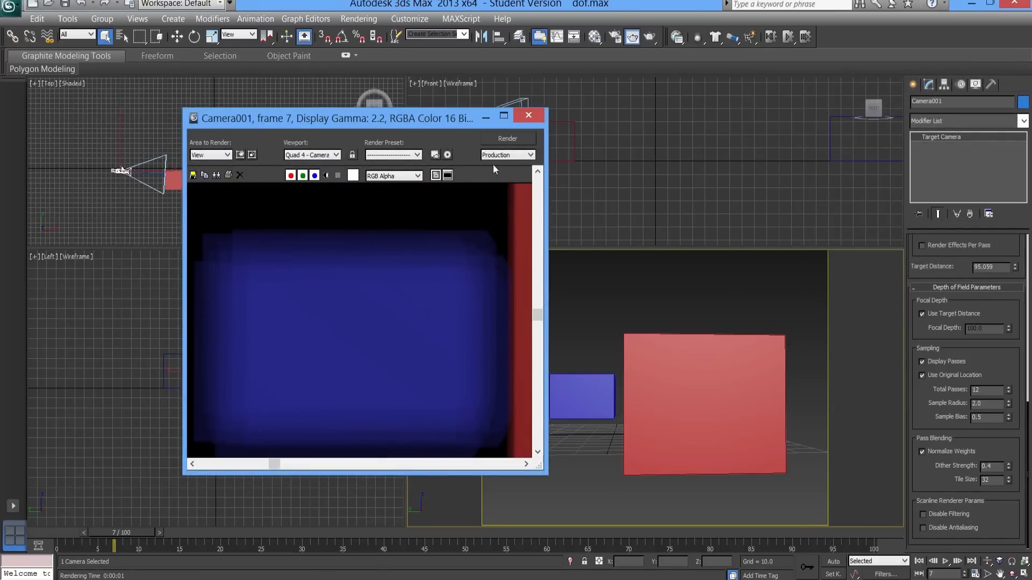
{"action": "left_click", "coordinate": [532, 115]}
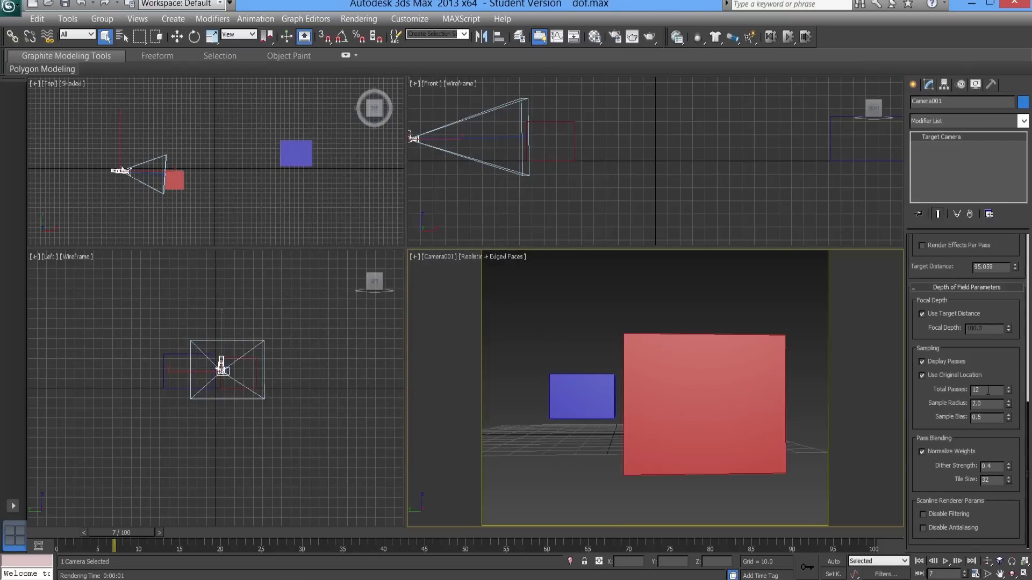
- Set the Total Passes to 6 and render frame 7 to check the blur quality
{"action": "left_click_drag", "start_coordinate": [988, 391], "coordinate": [970, 392]}
{"action": "type", "text": "6"}
{"action": "key", "text": "shift+q"}
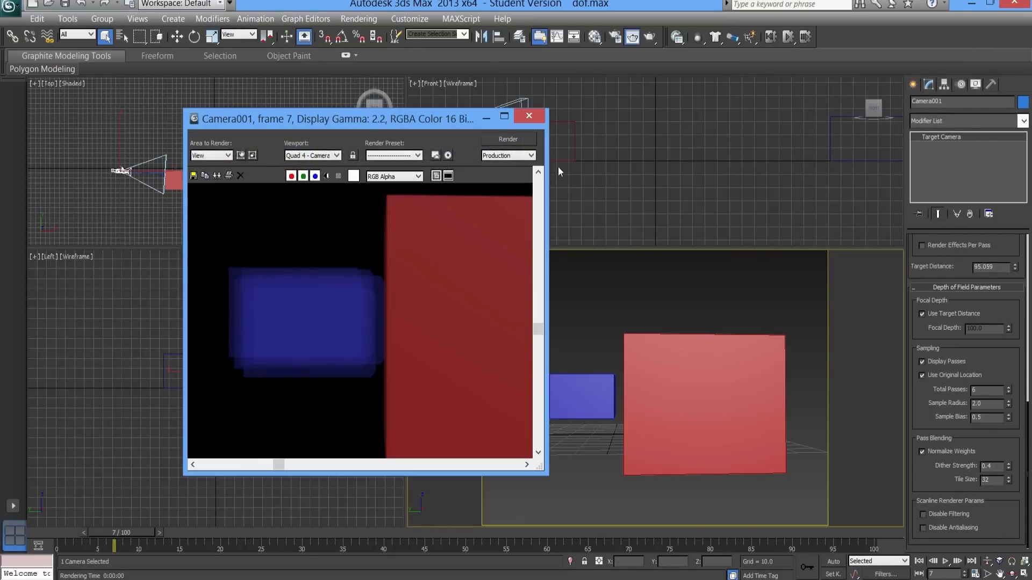
{"action": "left_click", "coordinate": [530, 116]}
- Set the Total Passes to 20 and render frame 7 to compare the blue box's blur up close
{"action": "double_click", "coordinate": [980, 389]}
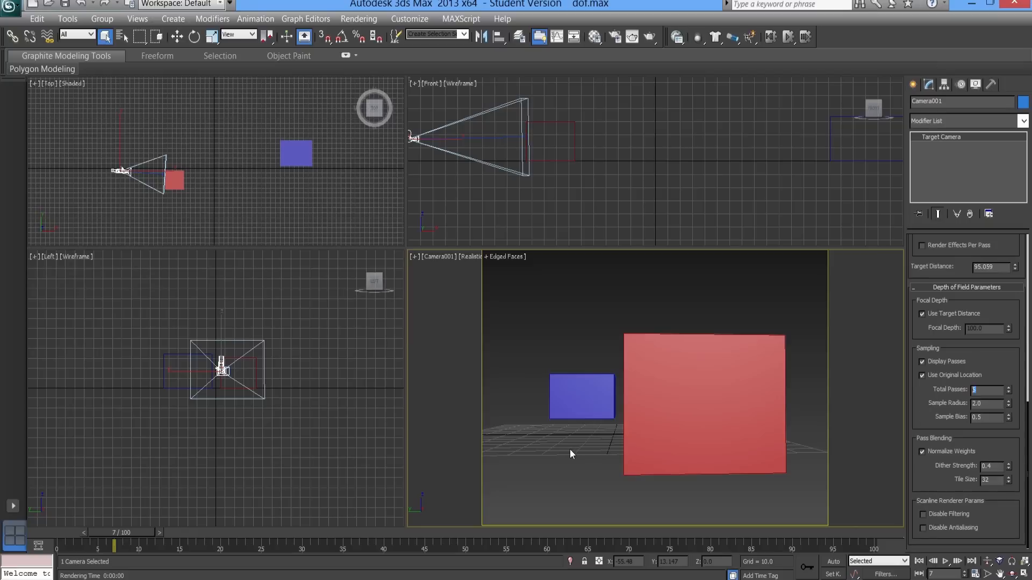
{"action": "type", "text": "20"}
{"action": "key", "text": "shift+q"}
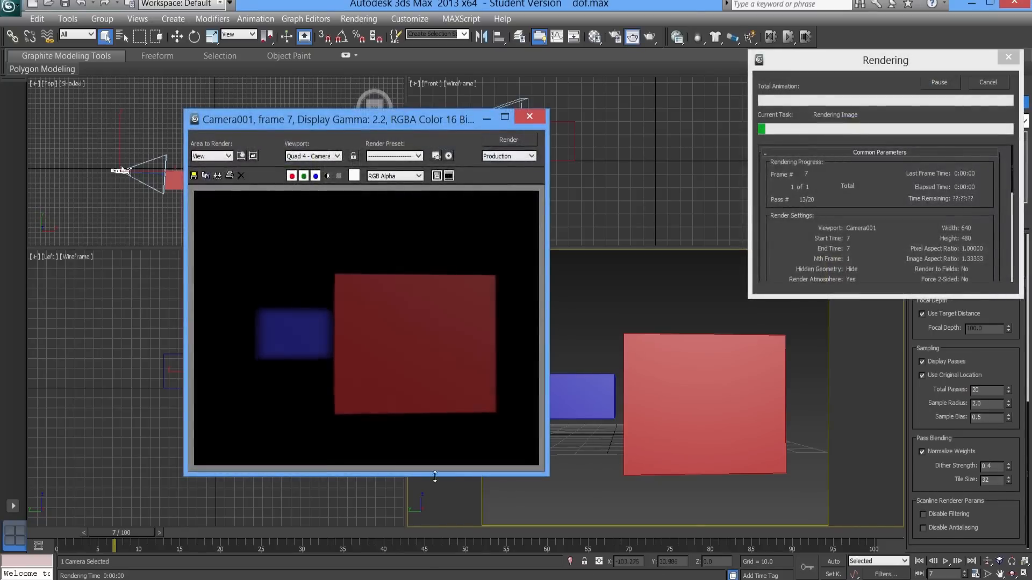
{"action": "left_click", "coordinate": [281, 342], "text": "ctrl"}
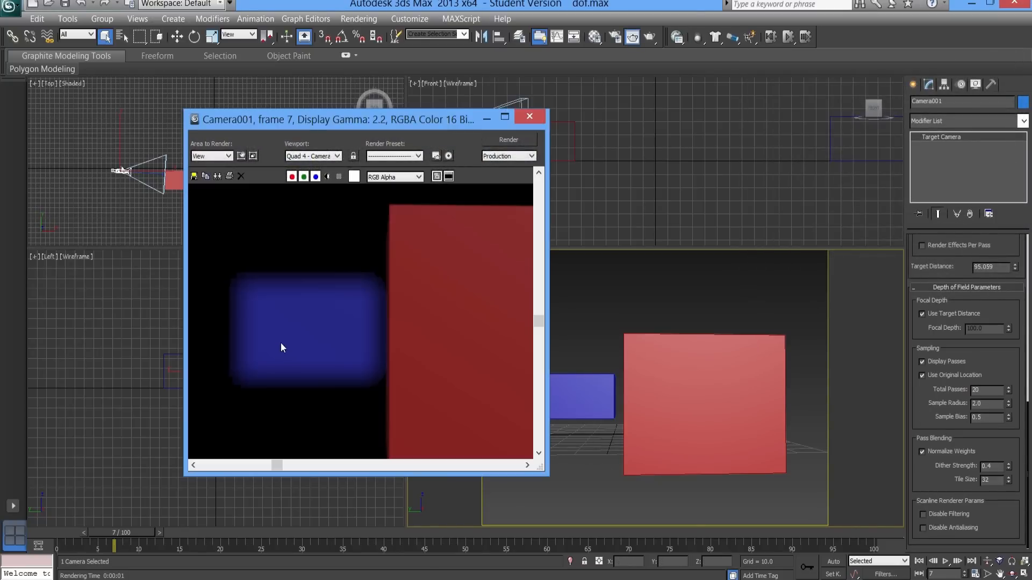
{"action": "left_click", "coordinate": [529, 116]}
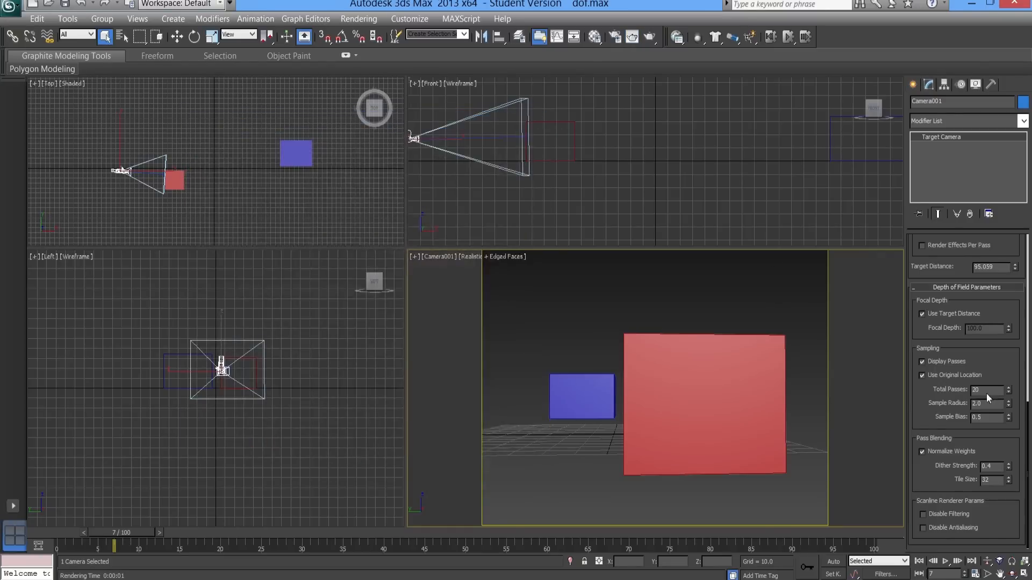
- Set the Total Passes to 50, render frame 7, and zoom in to examine the smoothness of the blur
{"action": "left_click_drag", "start_coordinate": [985, 391], "coordinate": [884, 398]}
{"action": "type", "text": "50"}
{"action": "key", "text": "shift+q"}
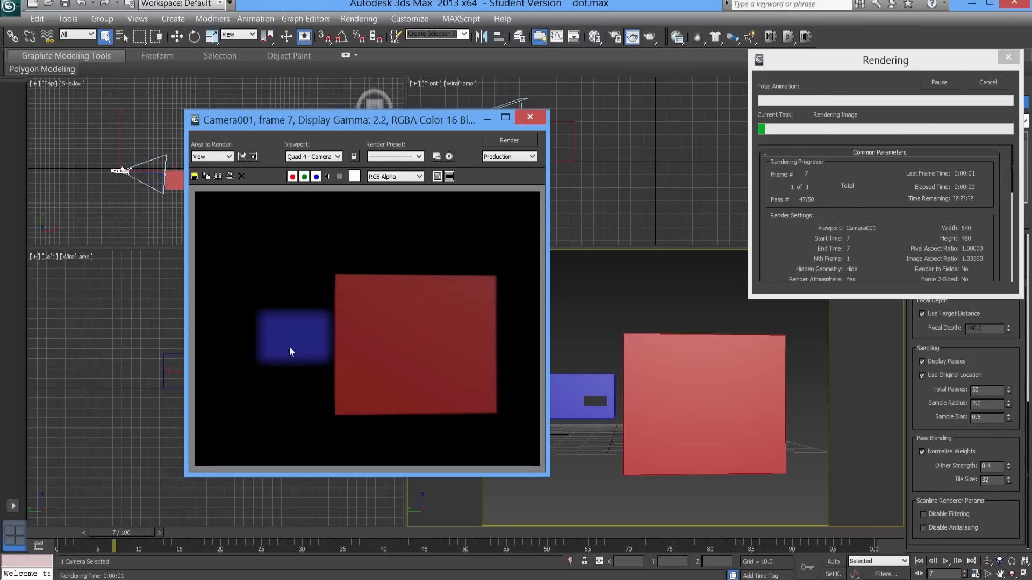
{"action": "scroll", "coordinate": [297, 343], "scroll_direction": "up", "scroll_amount": 2}
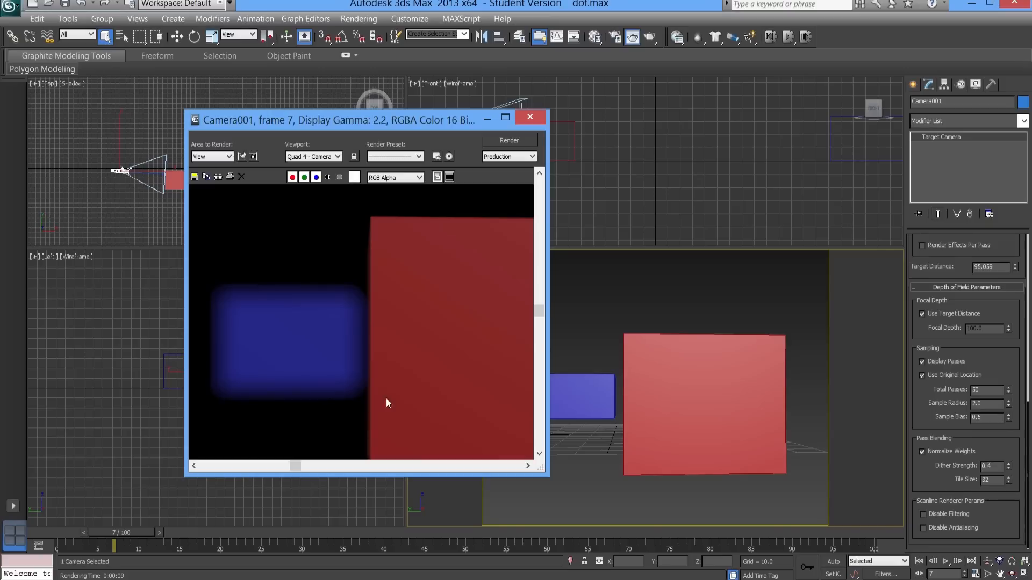
{"action": "scroll", "coordinate": [229, 367], "scroll_direction": "down", "scroll_amount": 2}
{"action": "left_click", "coordinate": [530, 118]}
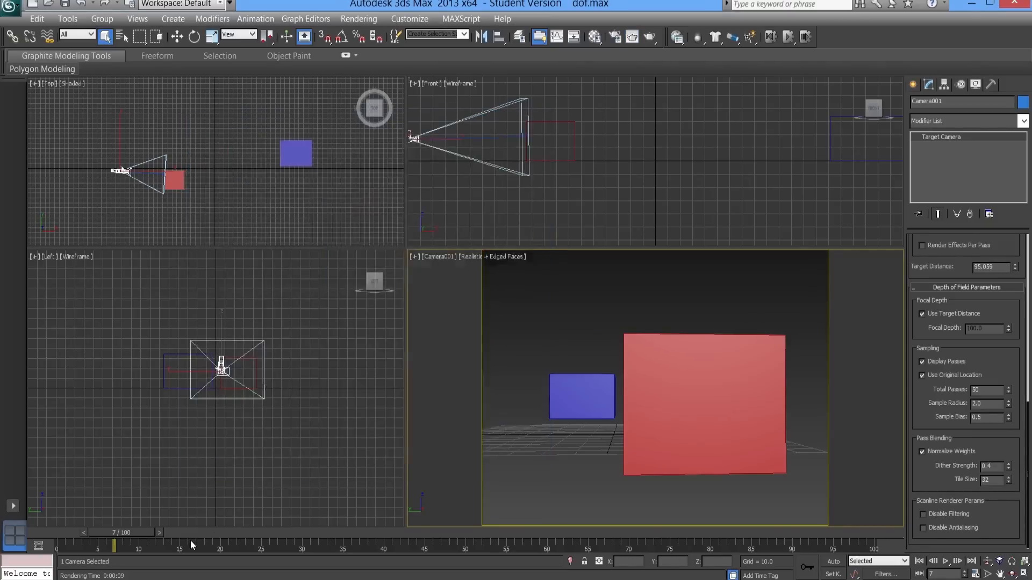
- Render the camera view at frame 51 to check the red box's blur, close the image, and scrub to frame 70
{"action": "left_click_drag", "start_coordinate": [140, 532], "coordinate": [489, 551]}
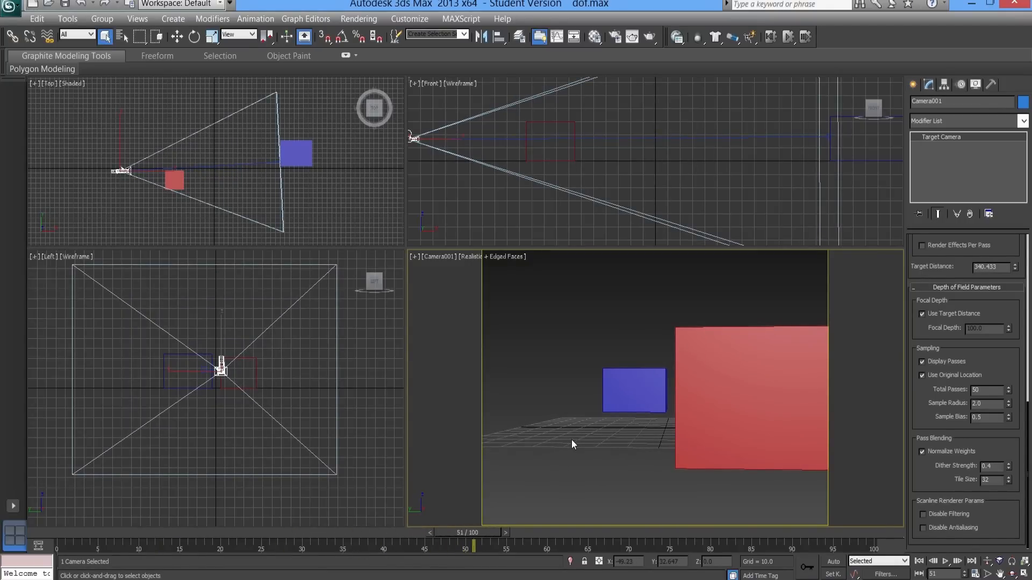
{"action": "key", "text": "shift+q"}
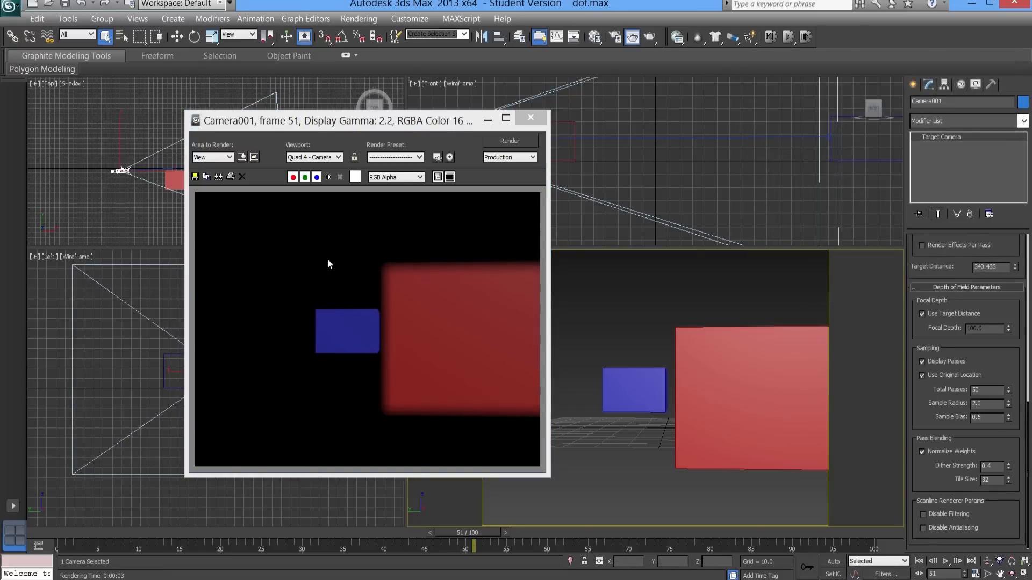
{"action": "left_click", "coordinate": [530, 119]}
{"action": "left_click_drag", "start_coordinate": [473, 532], "coordinate": [630, 530]}
{"action": "key", "text": "q"}
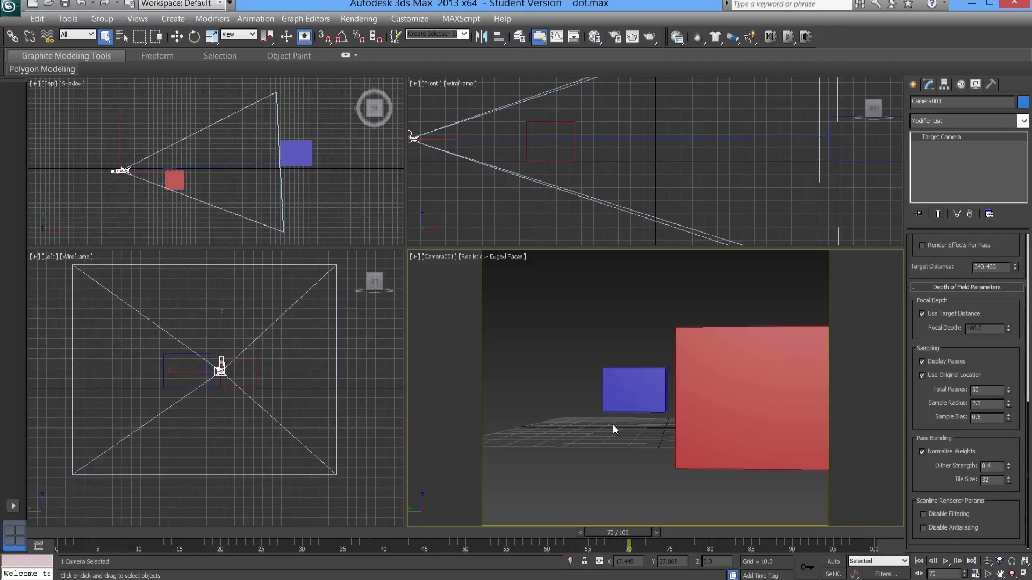
- Set the camera's Total Passes to 20 and scrub the timeline to frame 65
{"action": "double_click", "coordinate": [985, 392]}
{"action": "type", "text": "20"}
{"action": "key", "text": "Return"}
{"action": "left_click_drag", "start_coordinate": [396, 534], "coordinate": [586, 511]}
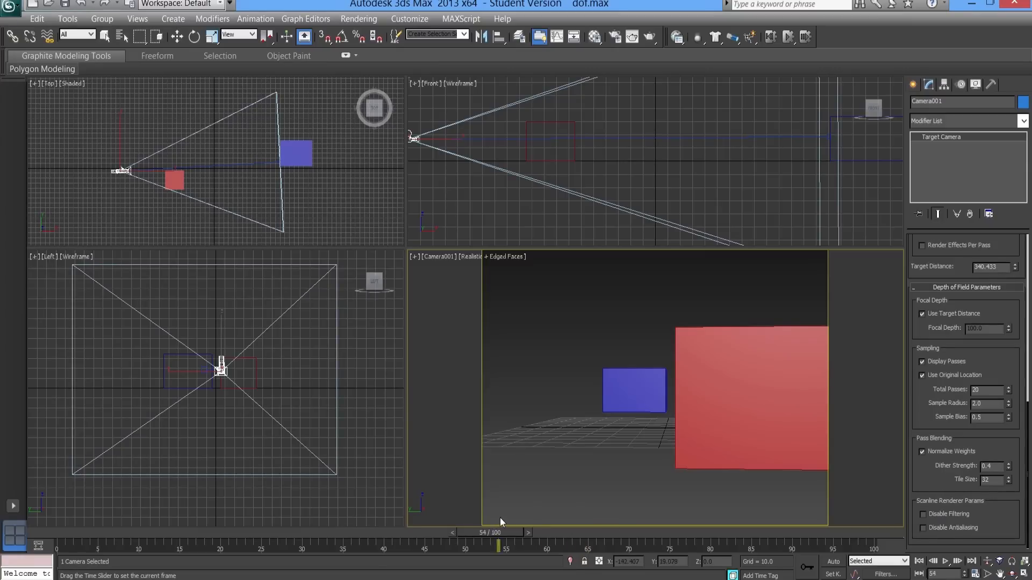
{"action": "key", "text": "q"}
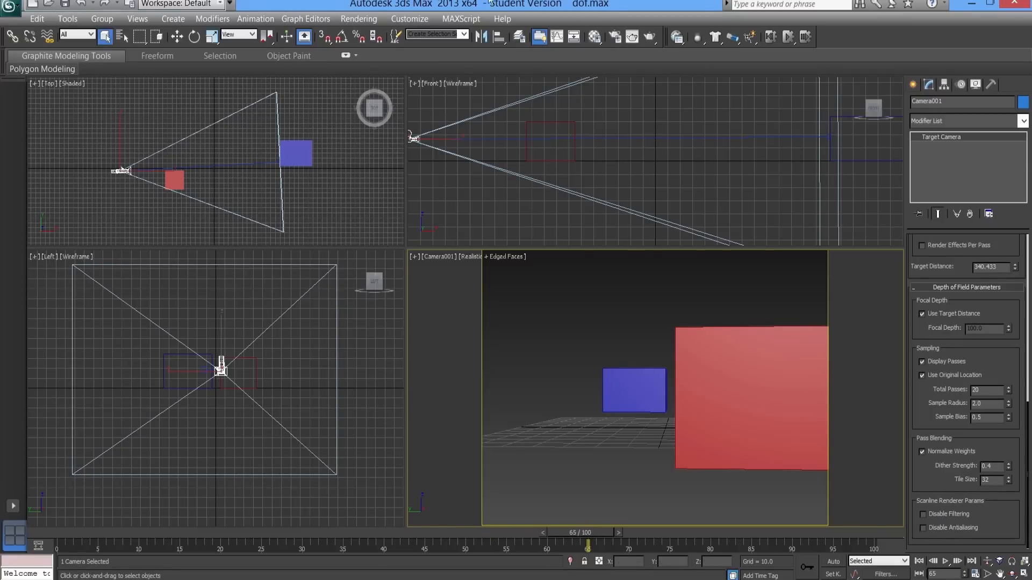
- Bring up Render Setup and set the Time Output to the frame range 0 to 65
{"action": "left_click", "coordinate": [363, 19]}
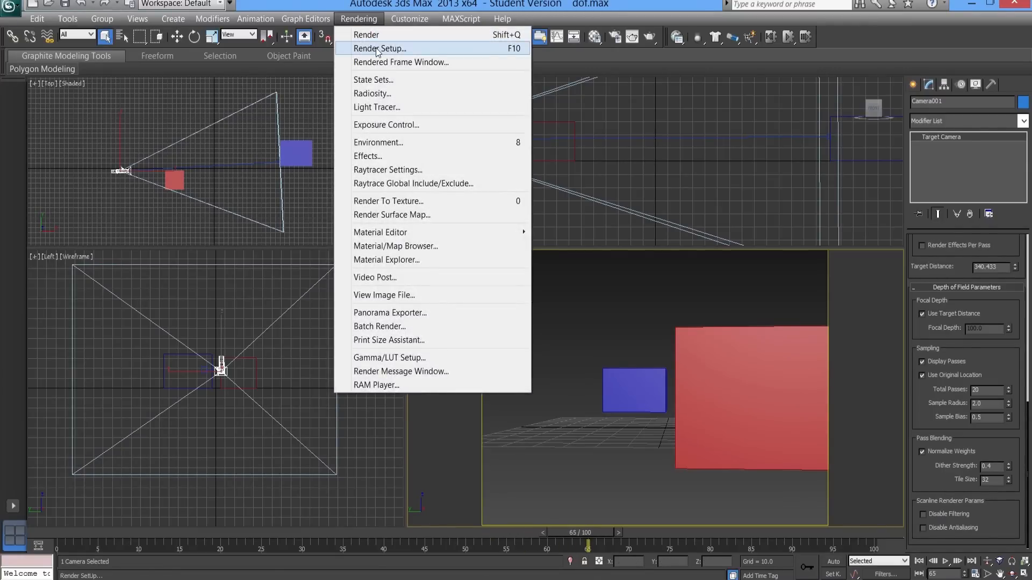
{"action": "left_click", "coordinate": [379, 48]}
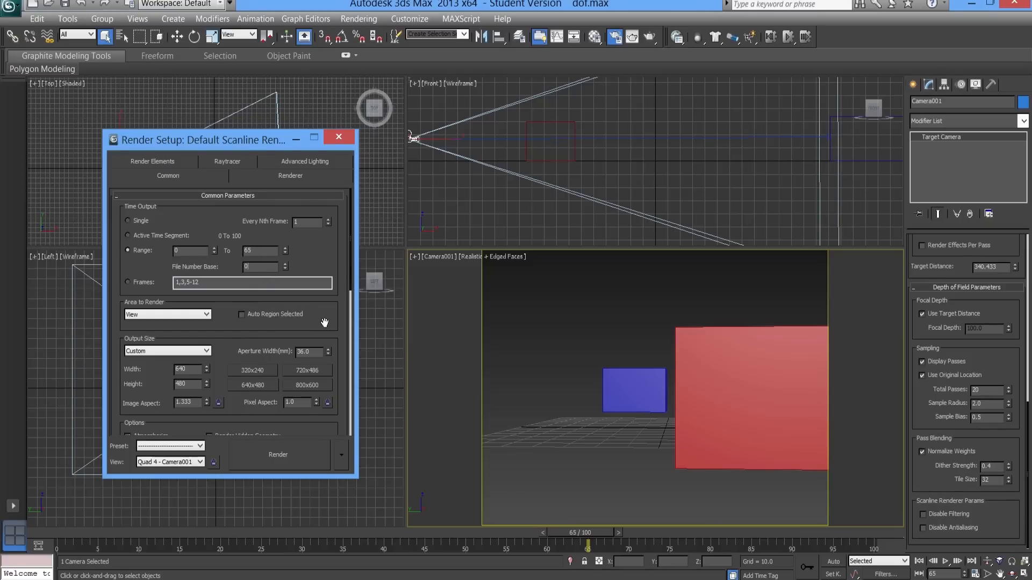
- Set the render Output Size to the HDTV (video) preset at 480x270
{"action": "left_click_drag", "start_coordinate": [350, 288], "coordinate": [349, 333]}
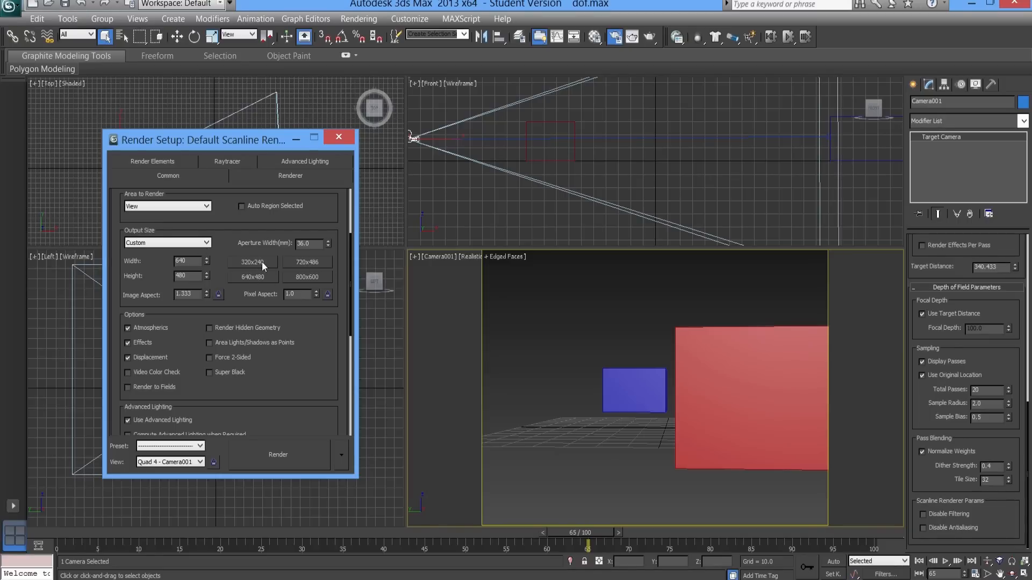
{"action": "left_click", "coordinate": [204, 244]}
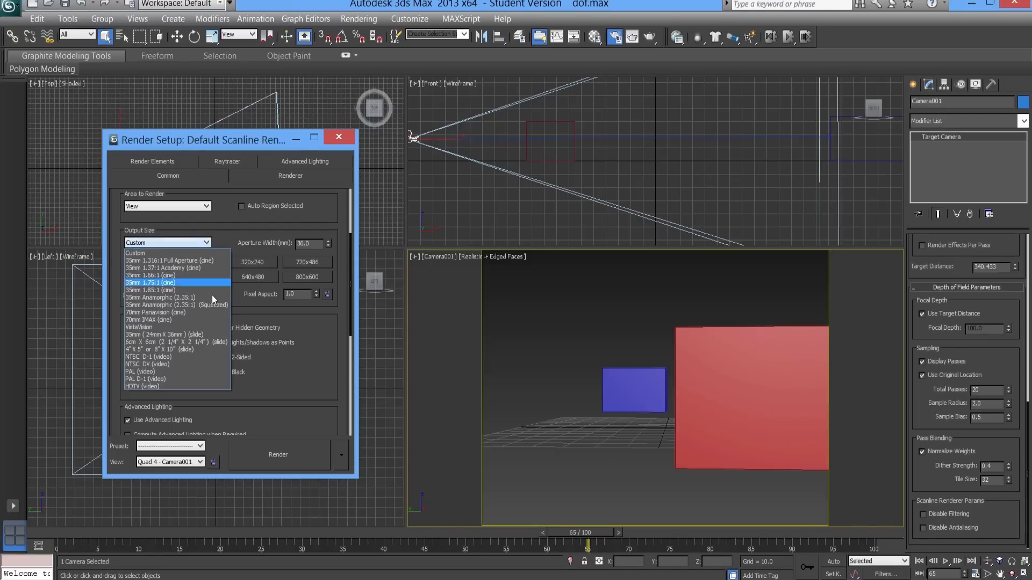
{"action": "left_click", "coordinate": [147, 387]}
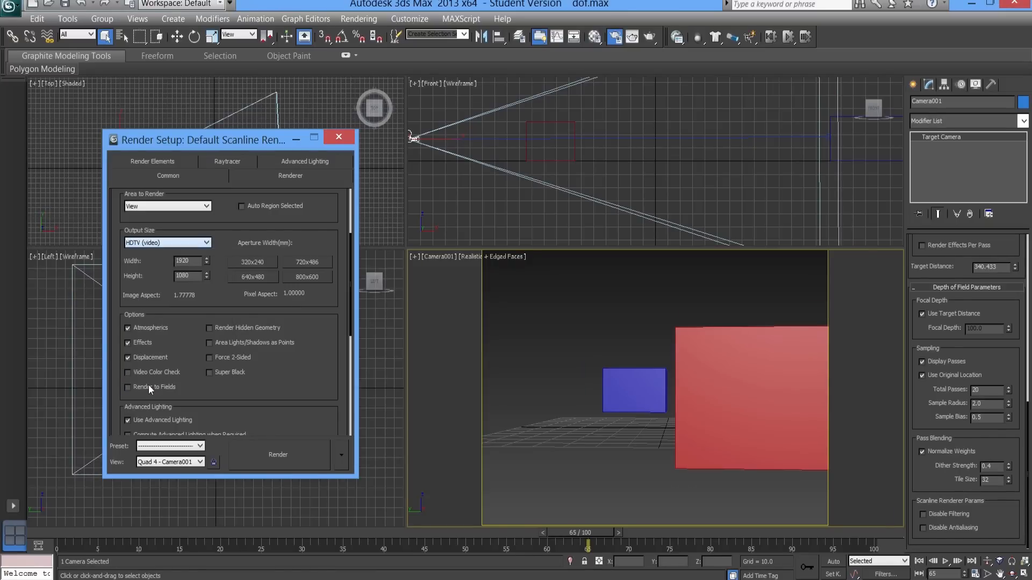
{"action": "left_click", "coordinate": [298, 264]}
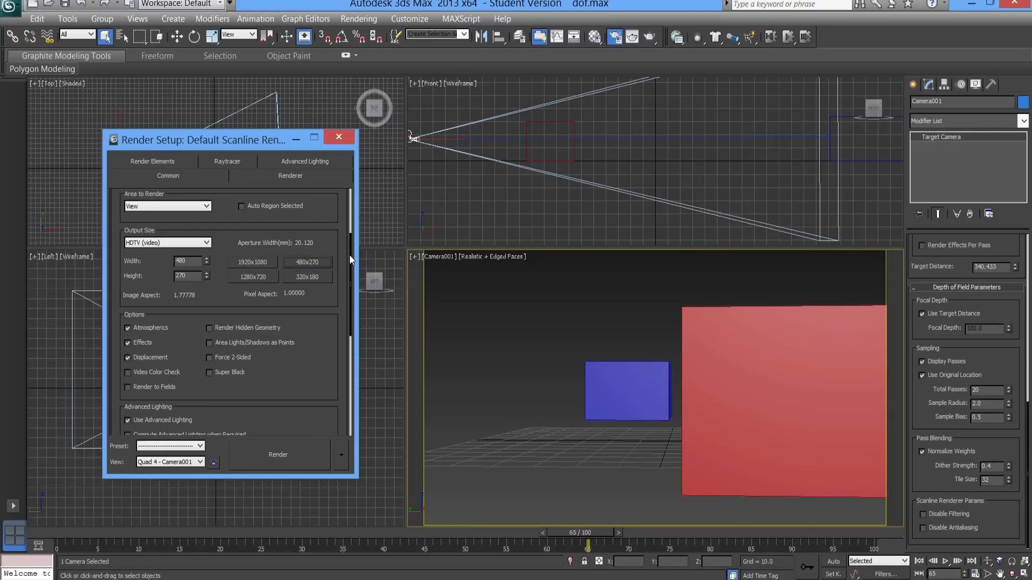
- Set the render output file to "dof" in the tutorials folder's camera subfolder, using the AVI File format
{"action": "left_click_drag", "start_coordinate": [350, 259], "coordinate": [344, 355]}
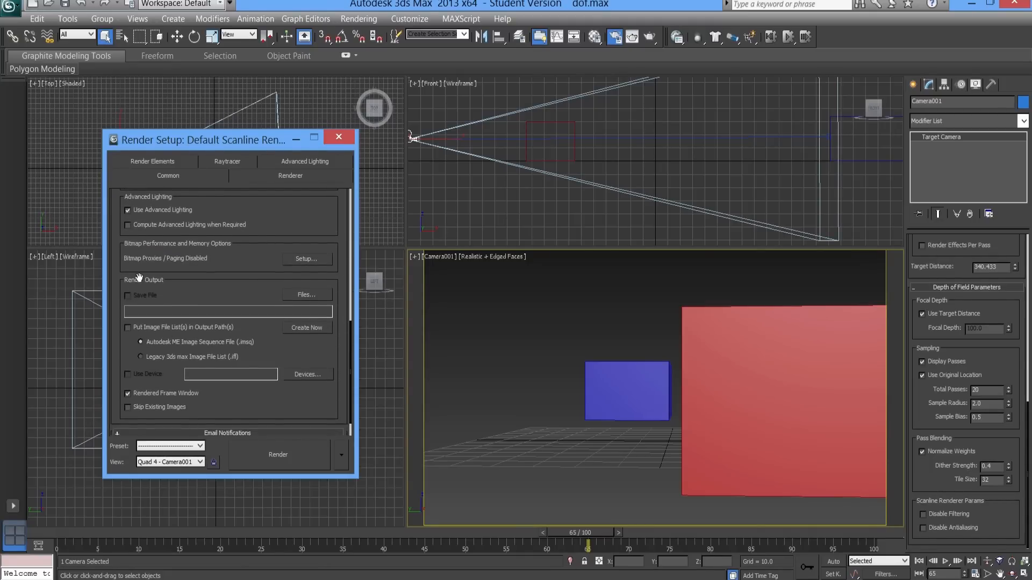
{"action": "left_click", "coordinate": [306, 297]}
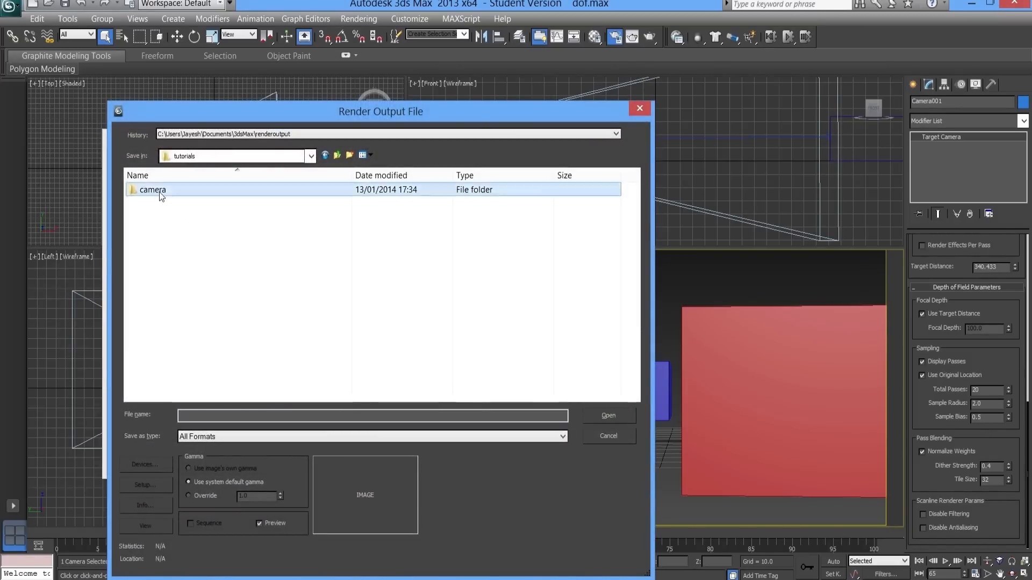
{"action": "double_click", "coordinate": [159, 192]}
{"action": "type", "text": "dof"}
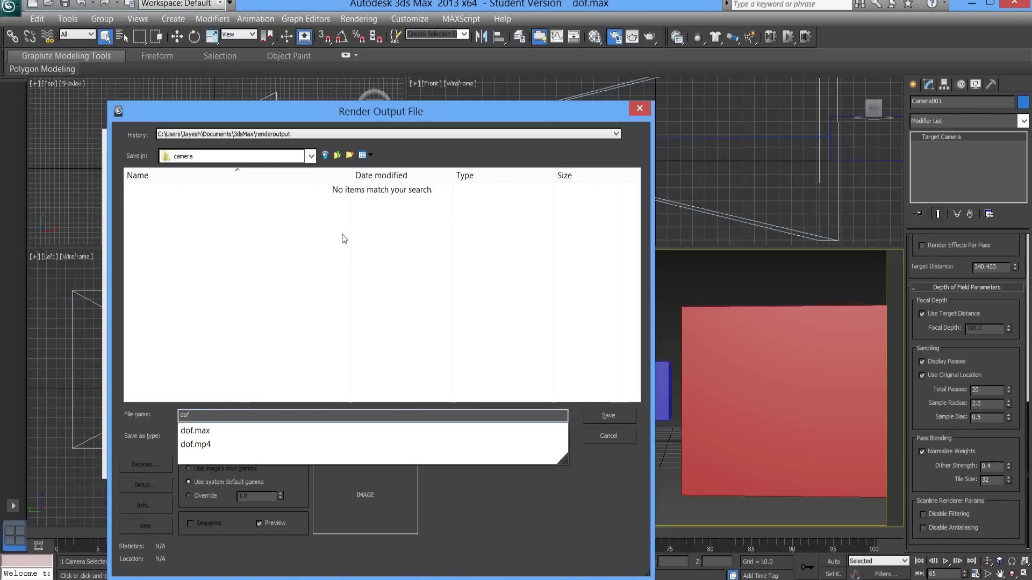
{"action": "left_click", "coordinate": [235, 436]}
{"action": "left_click", "coordinate": [229, 436]}
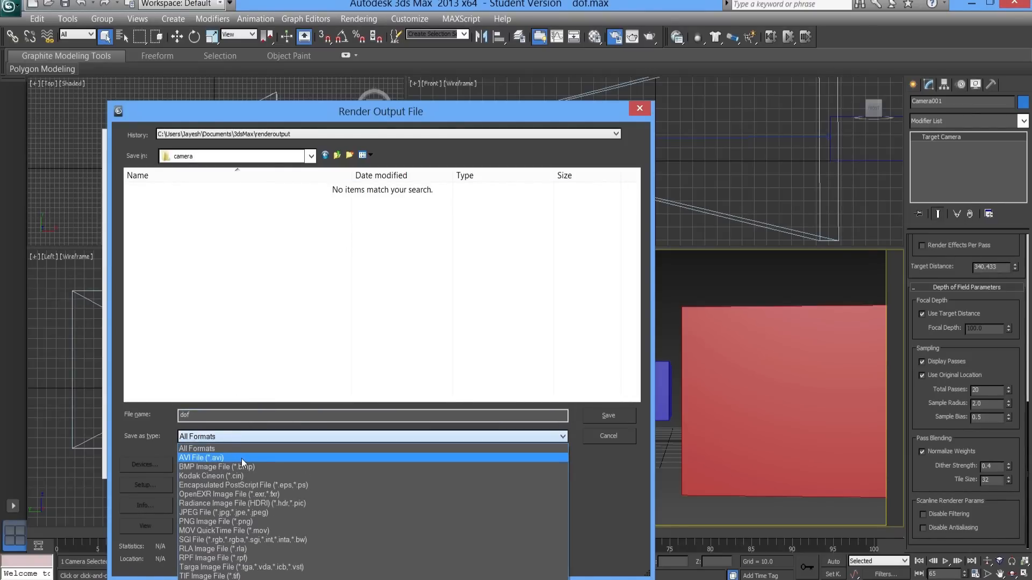
{"action": "left_click", "coordinate": [240, 459]}
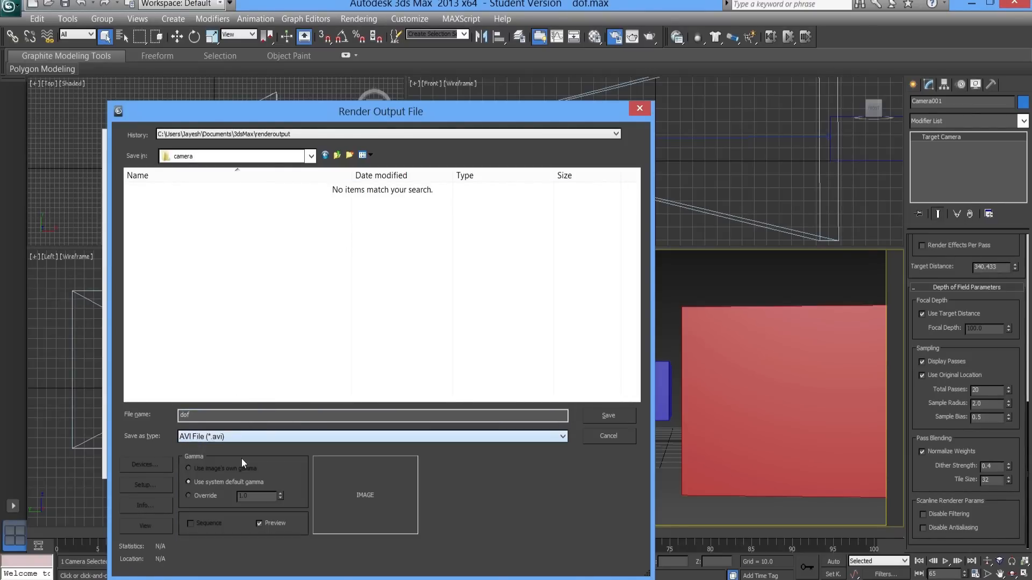
- Configure the AVI compression to use the MJPEG Compressor at quality 100
{"action": "left_click", "coordinate": [140, 485]}
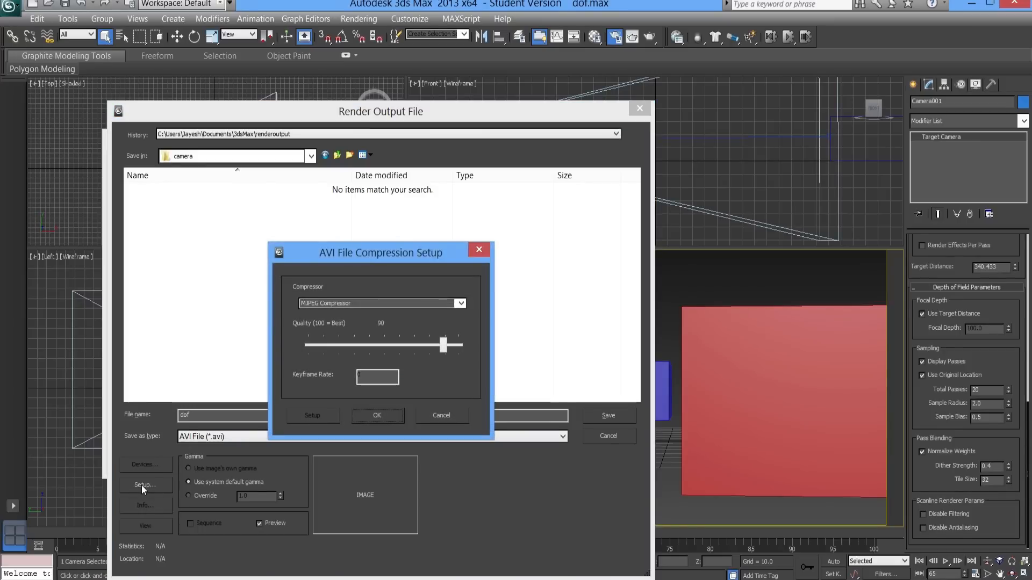
{"action": "left_click", "coordinate": [461, 303]}
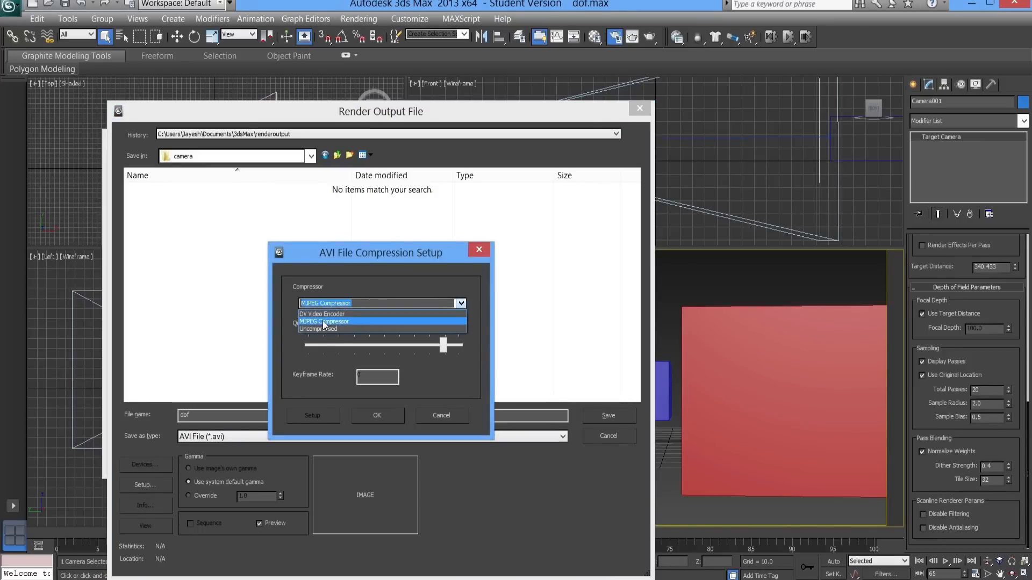
{"action": "left_click", "coordinate": [323, 323]}
{"action": "left_click_drag", "start_coordinate": [444, 348], "coordinate": [453, 352]}
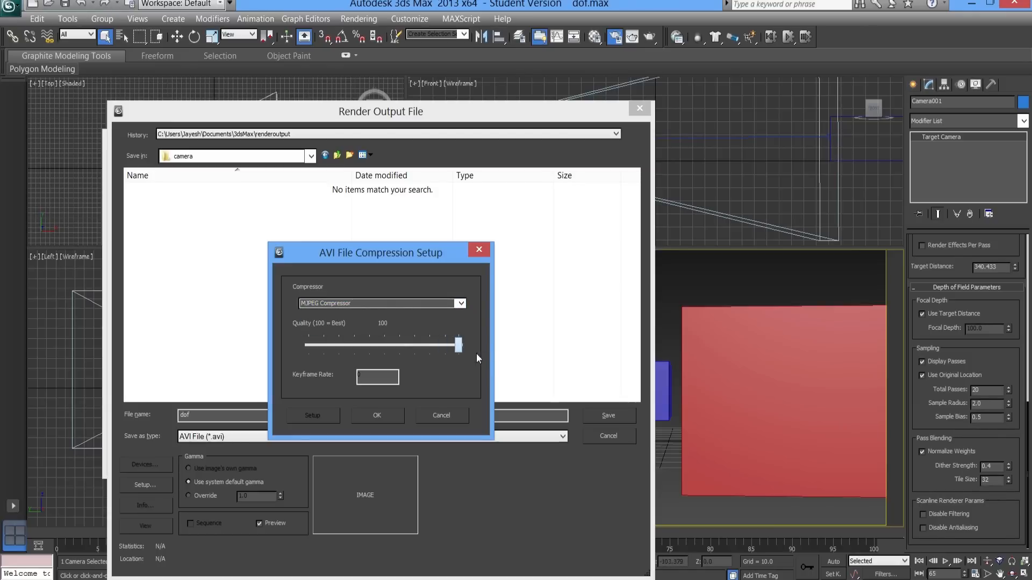
{"action": "left_click_drag", "start_coordinate": [458, 352], "coordinate": [357, 337]}
{"action": "left_click", "coordinate": [461, 304]}
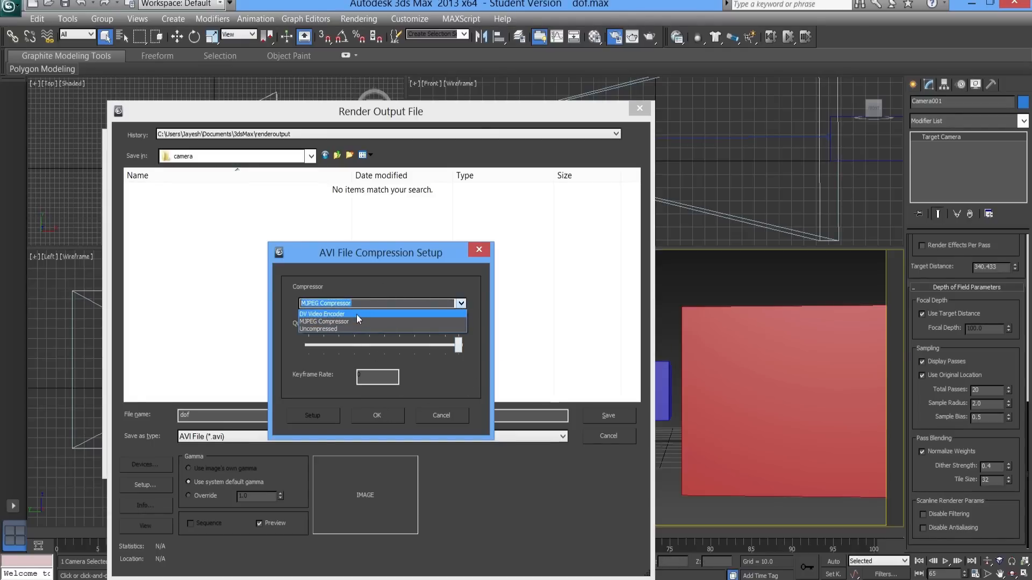
{"action": "left_click", "coordinate": [329, 322]}
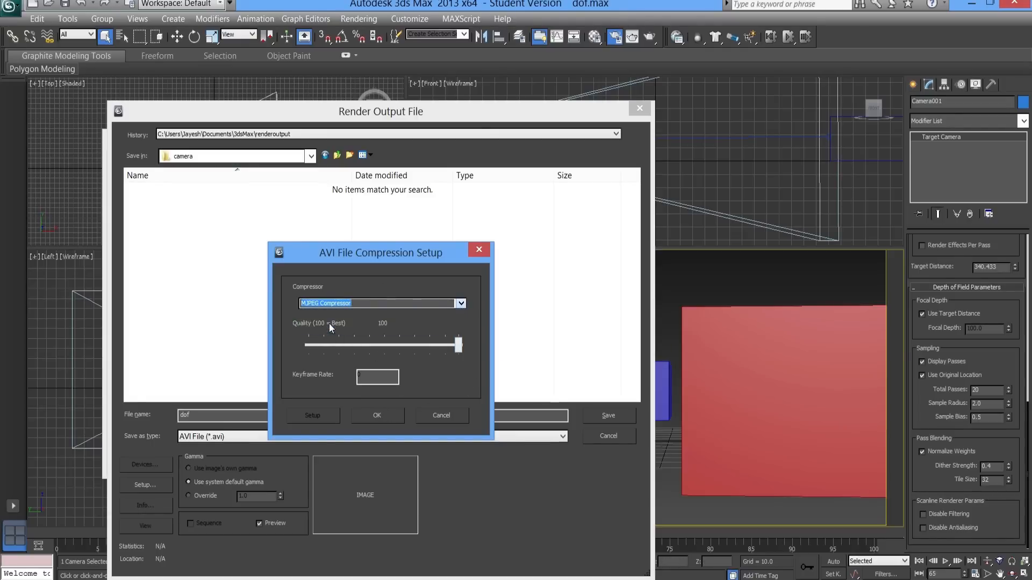
{"action": "left_click", "coordinate": [459, 345]}
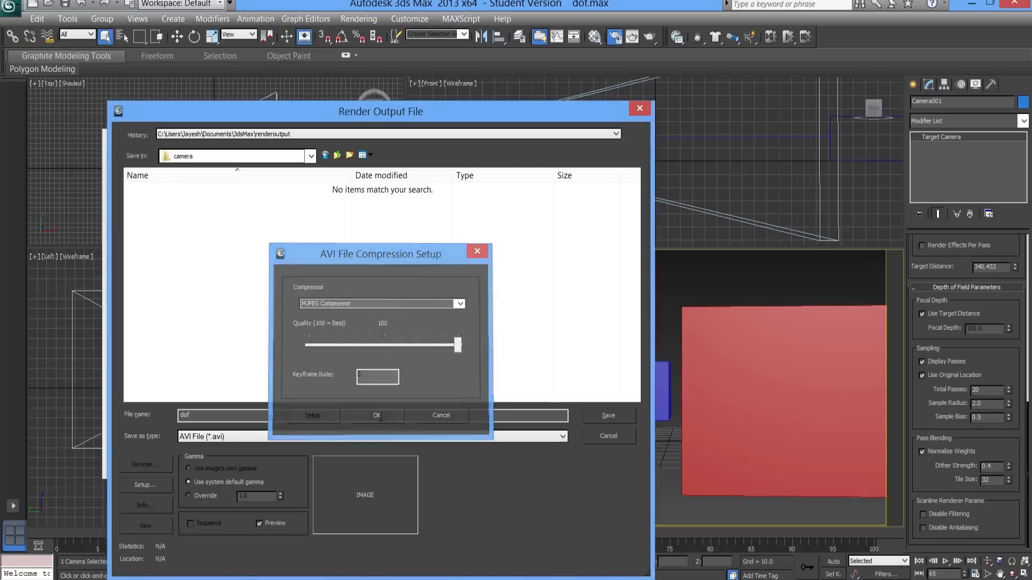
{"action": "left_click", "coordinate": [379, 417]}
- Save the AVI output file settings and render the camera animation to dof.avi
{"action": "left_click", "coordinate": [613, 416]}
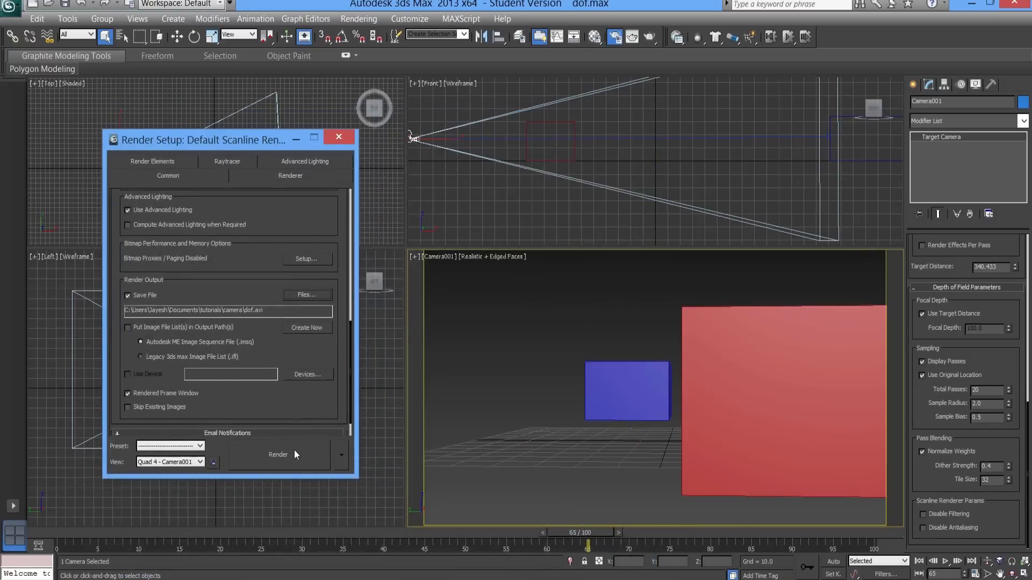
{"action": "left_click", "coordinate": [276, 456]}
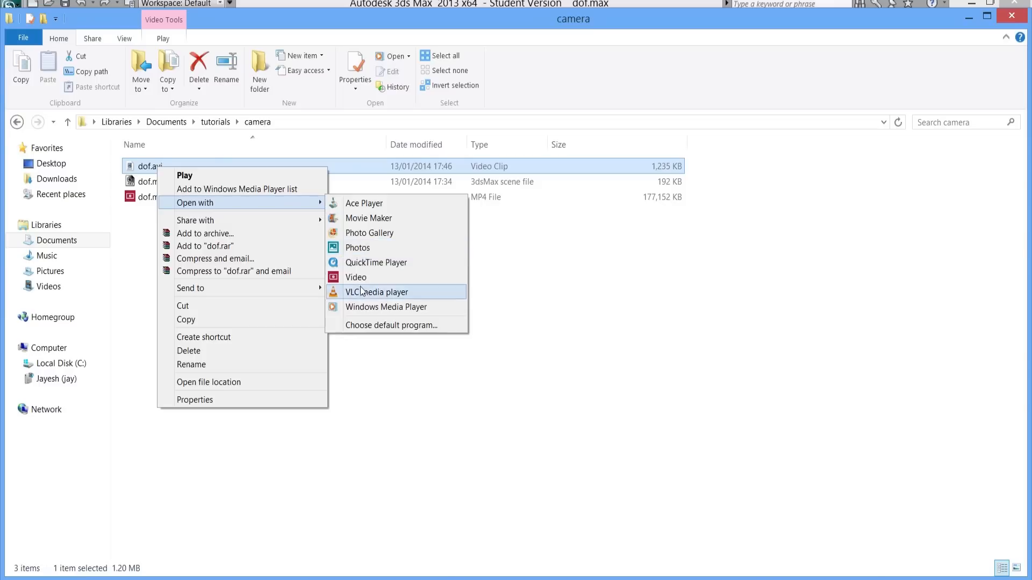
- Switch to VLC media player, play dof.avi on loop to review the focus shift, and return to 3ds Max
{"action": "left_click", "coordinate": [360, 290]}
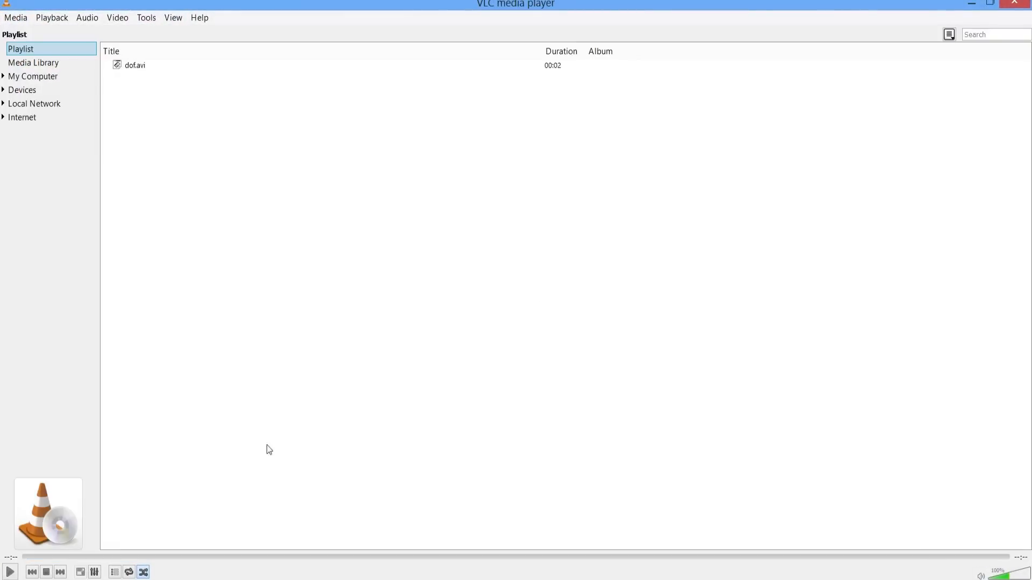
{"action": "left_click", "coordinate": [129, 571]}
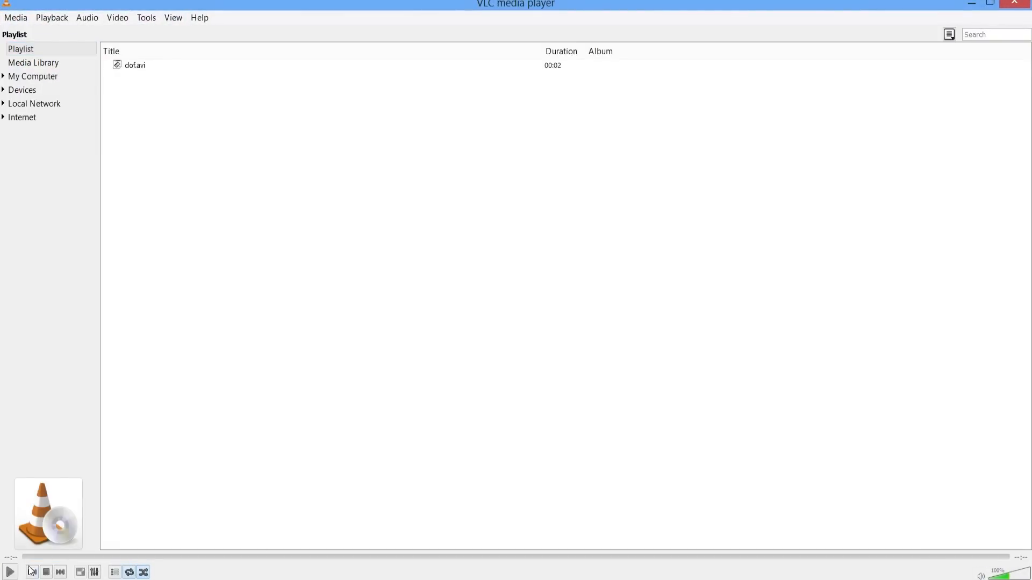
{"action": "left_click", "coordinate": [11, 573]}
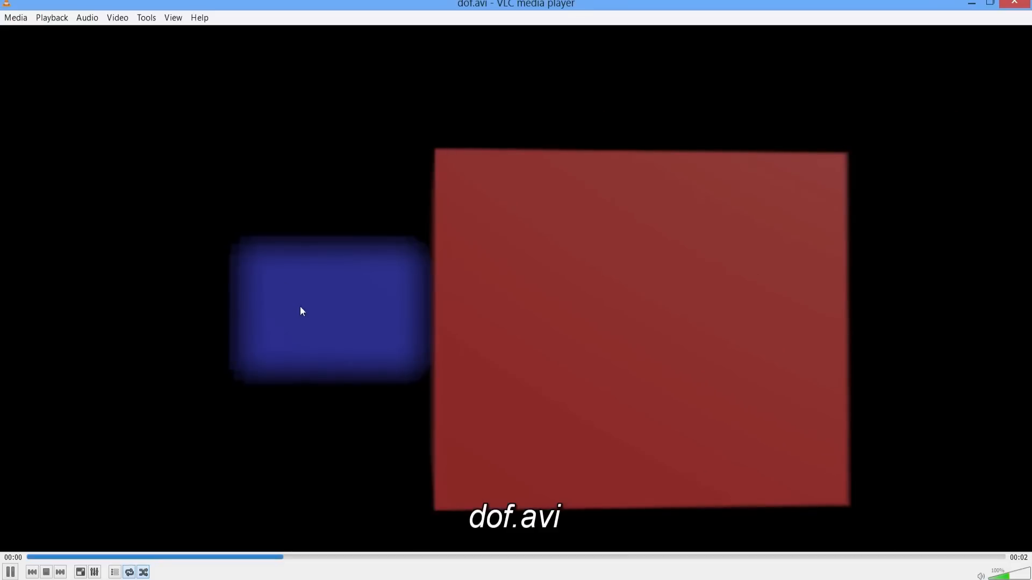
{"action": "left_click", "coordinate": [1015, 3]}
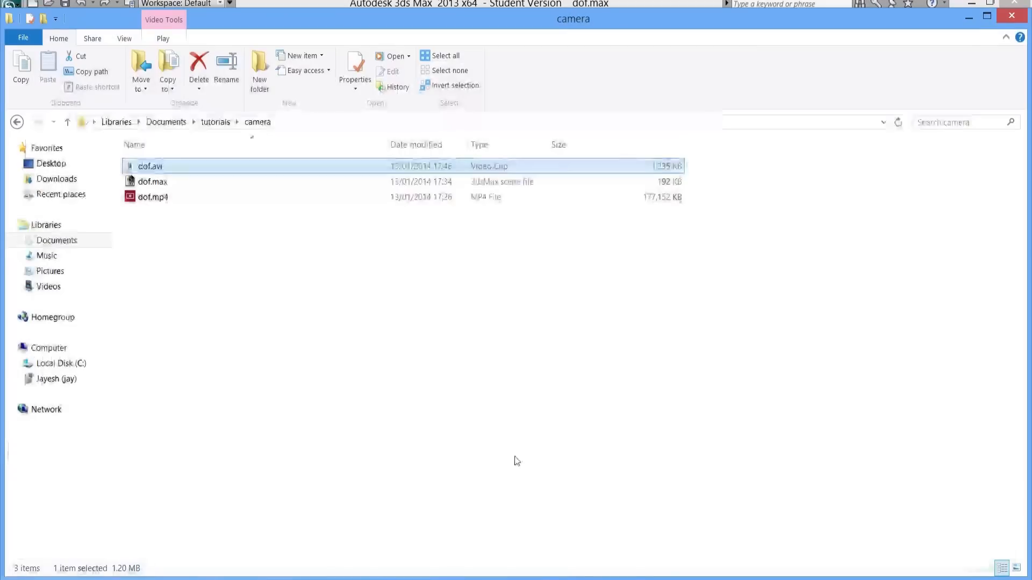
{"action": "left_click", "coordinate": [291, 310]}
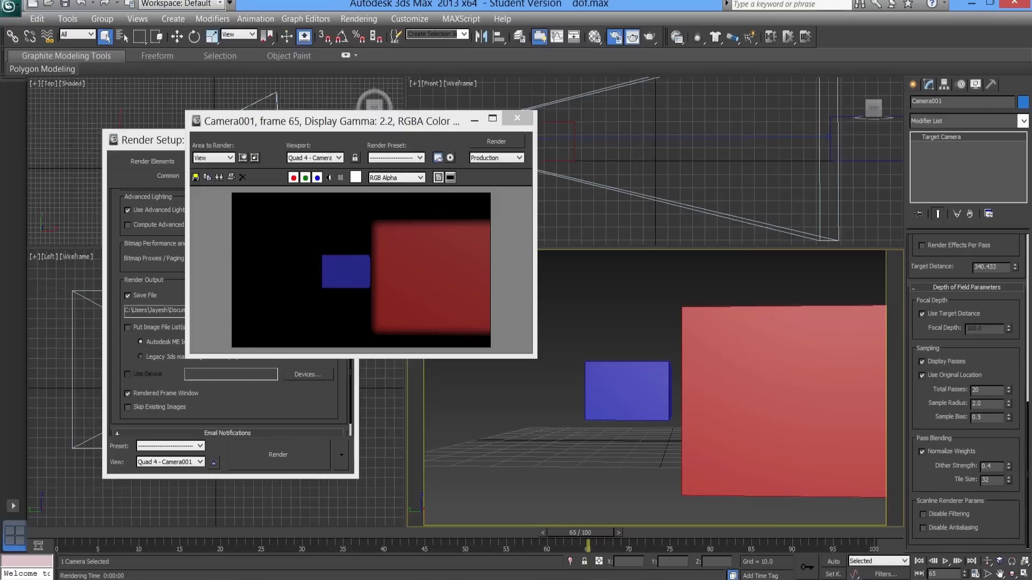